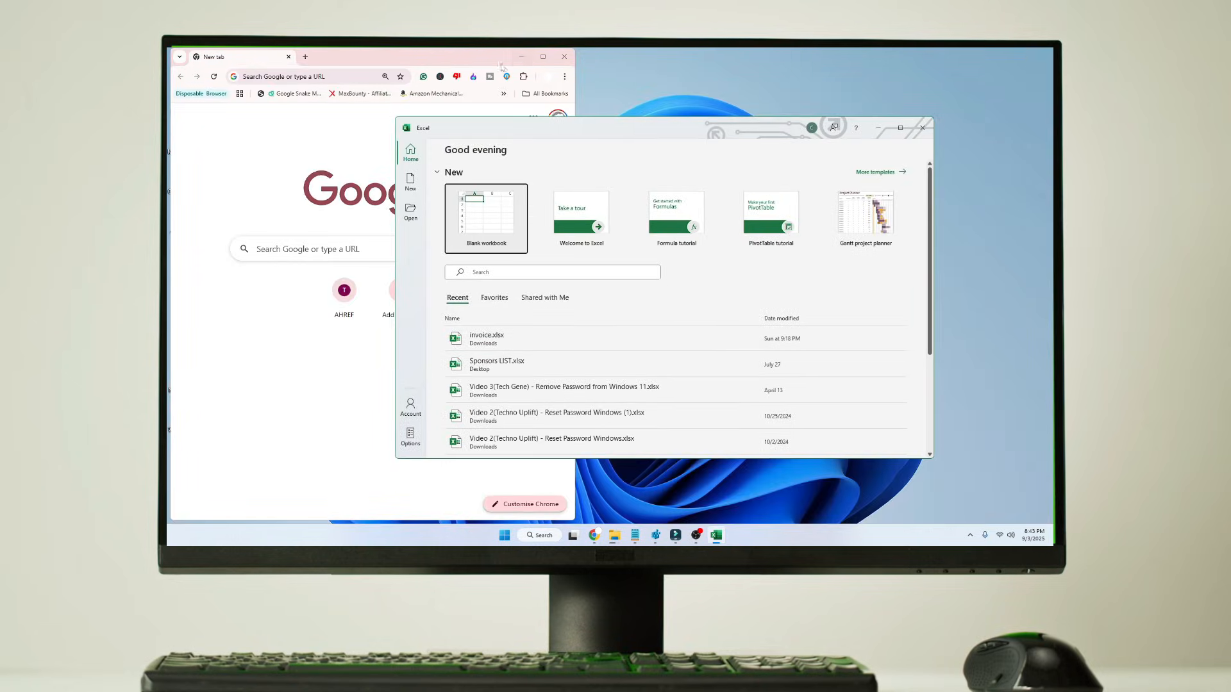
Search Google for "can i use ms office on linux" and read the answer in the results
click(502, 68)
drag(502, 67, 702, 120)
click(544, 129)
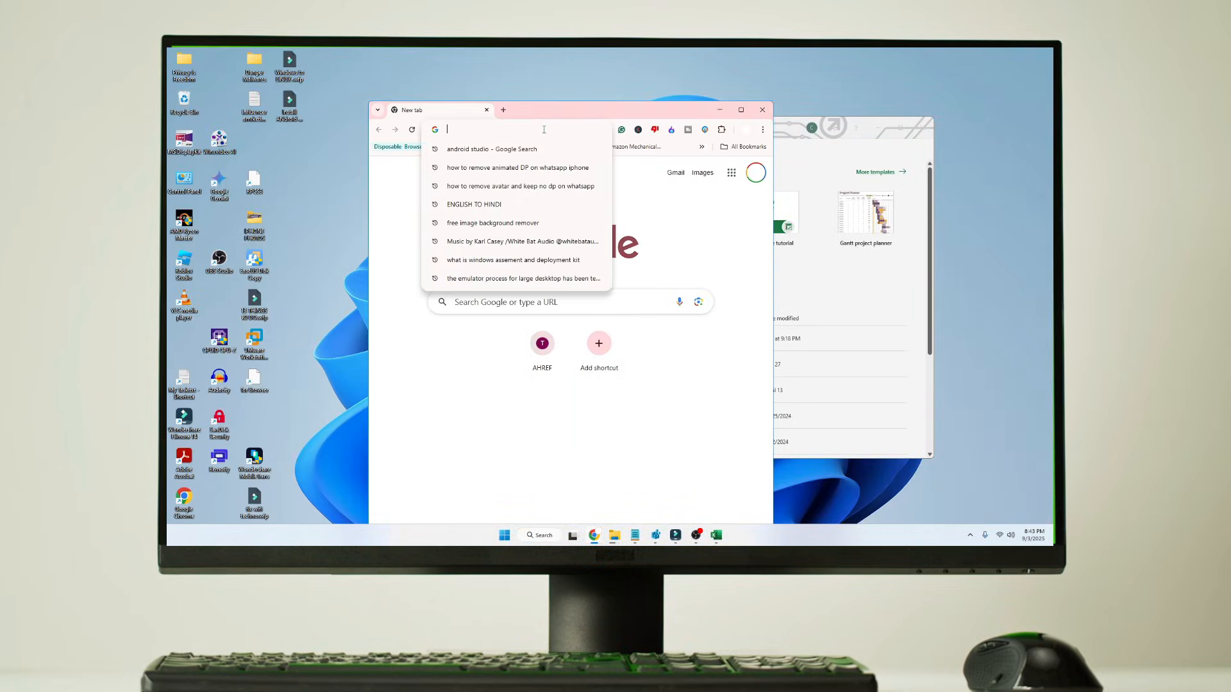
text(can i use ms office)
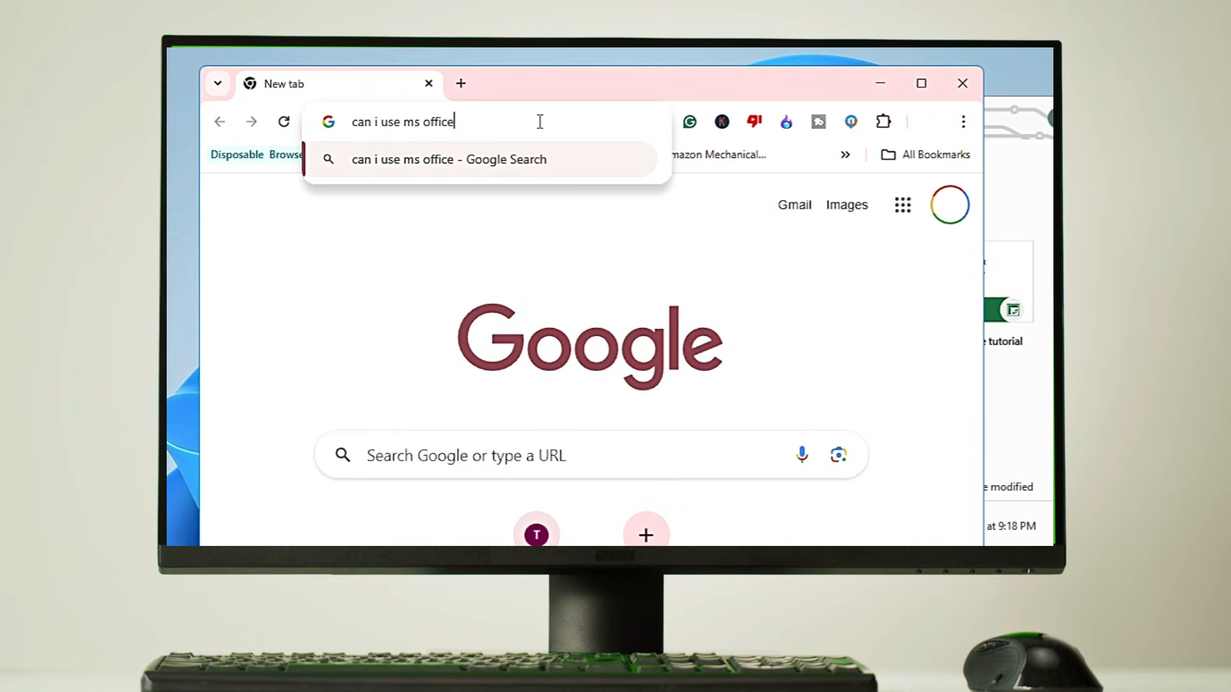
text( on linux)
key(Return)
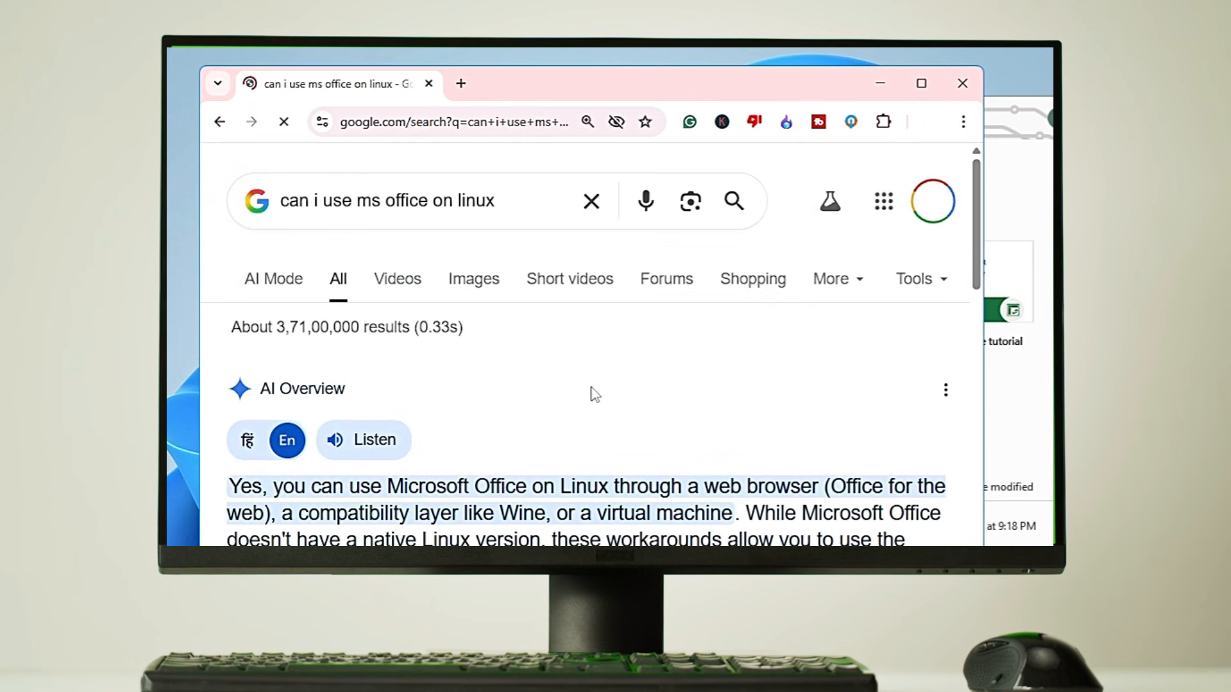
scroll(594, 394, down, 1)
drag(573, 424, 540, 450)
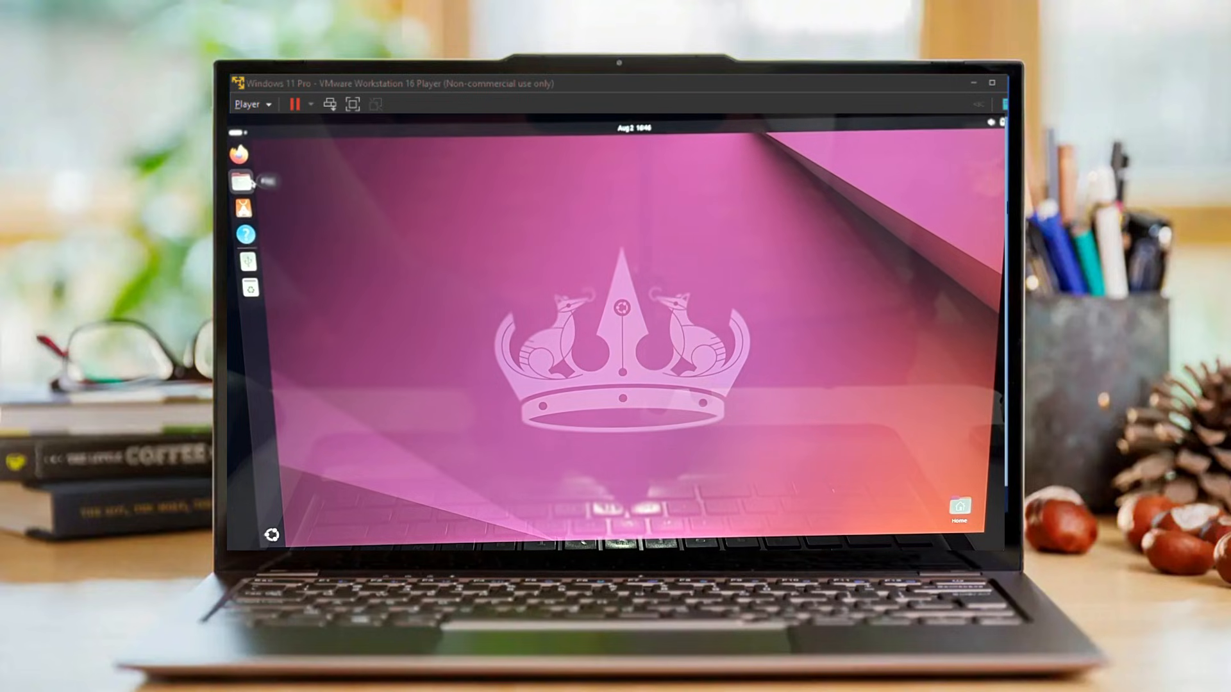
Open the Files app in the Ubuntu virtual machine
click(242, 182)
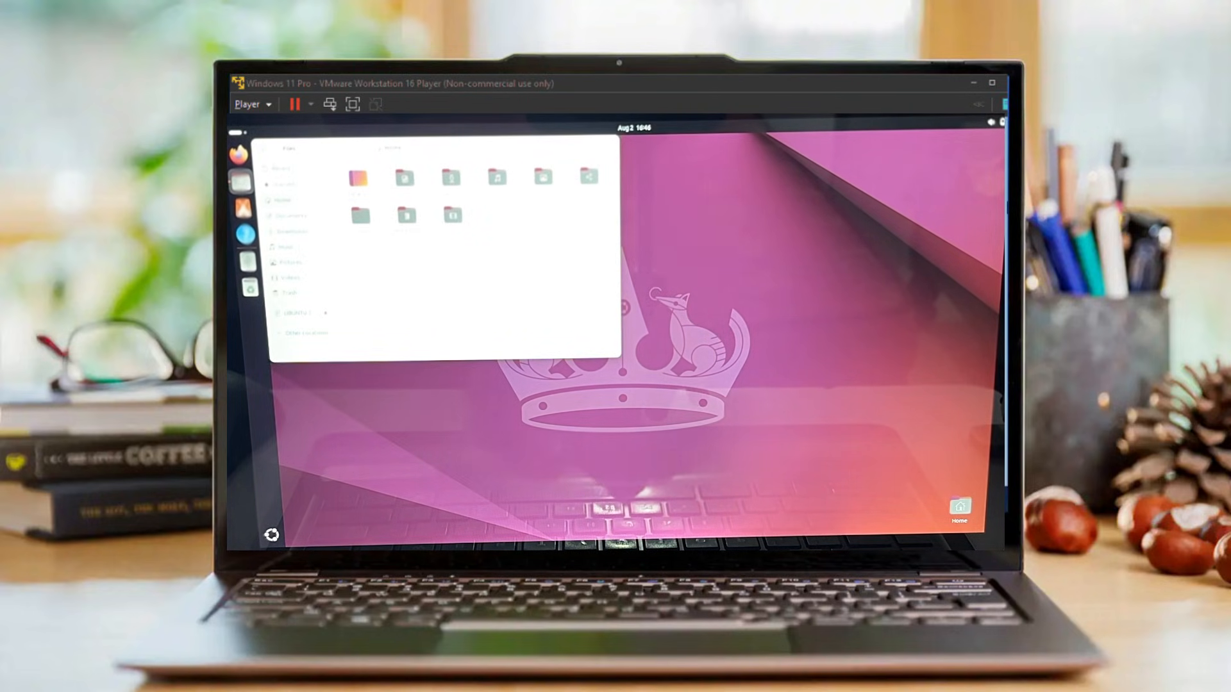
drag(344, 154, 459, 216)
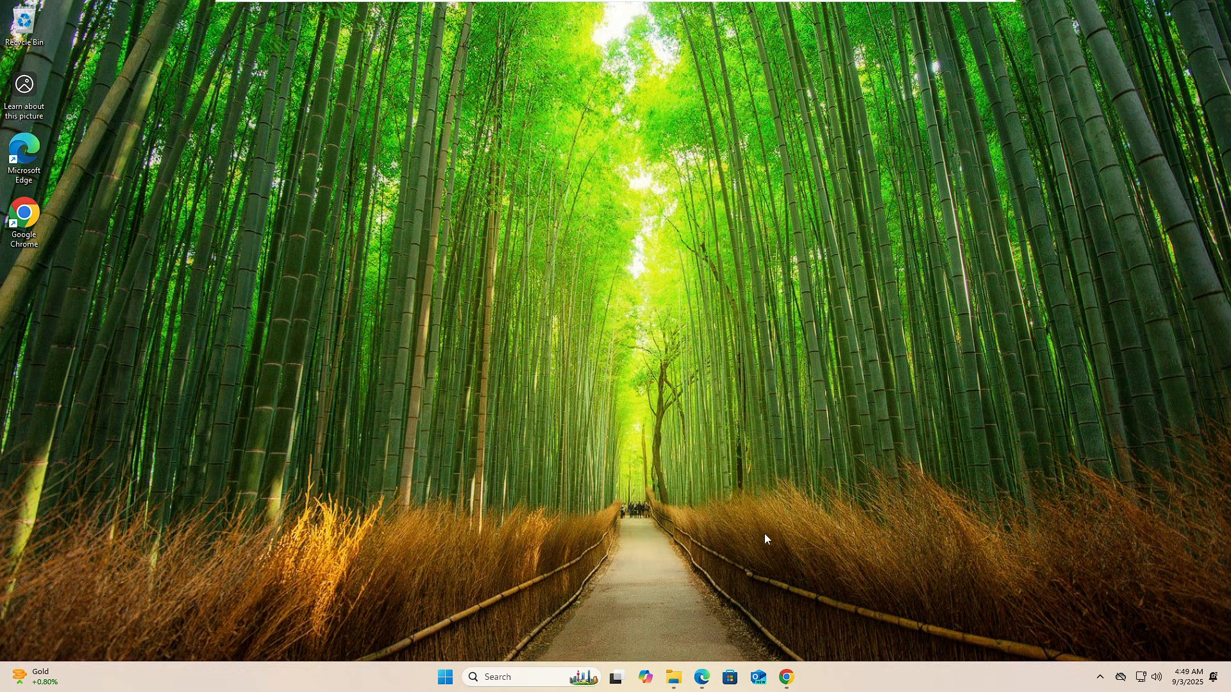
Open Chrome and search Google for "linux mint os"
click(787, 678)
drag(445, 17, 753, 109)
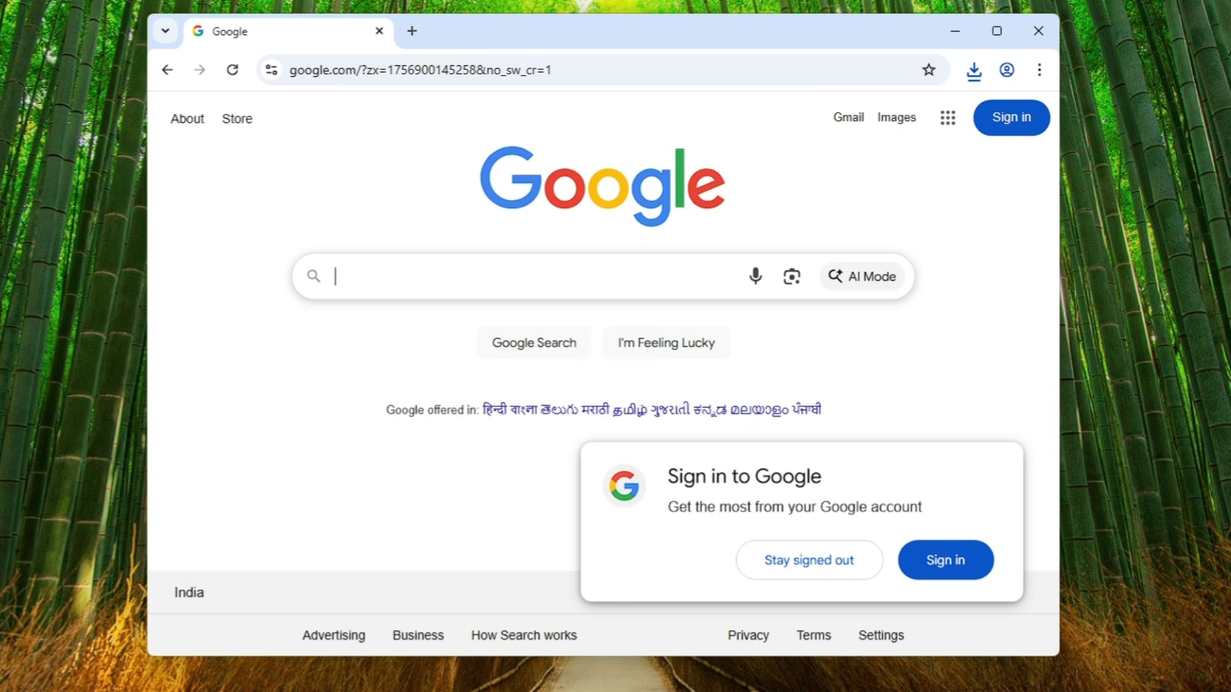
click(525, 276)
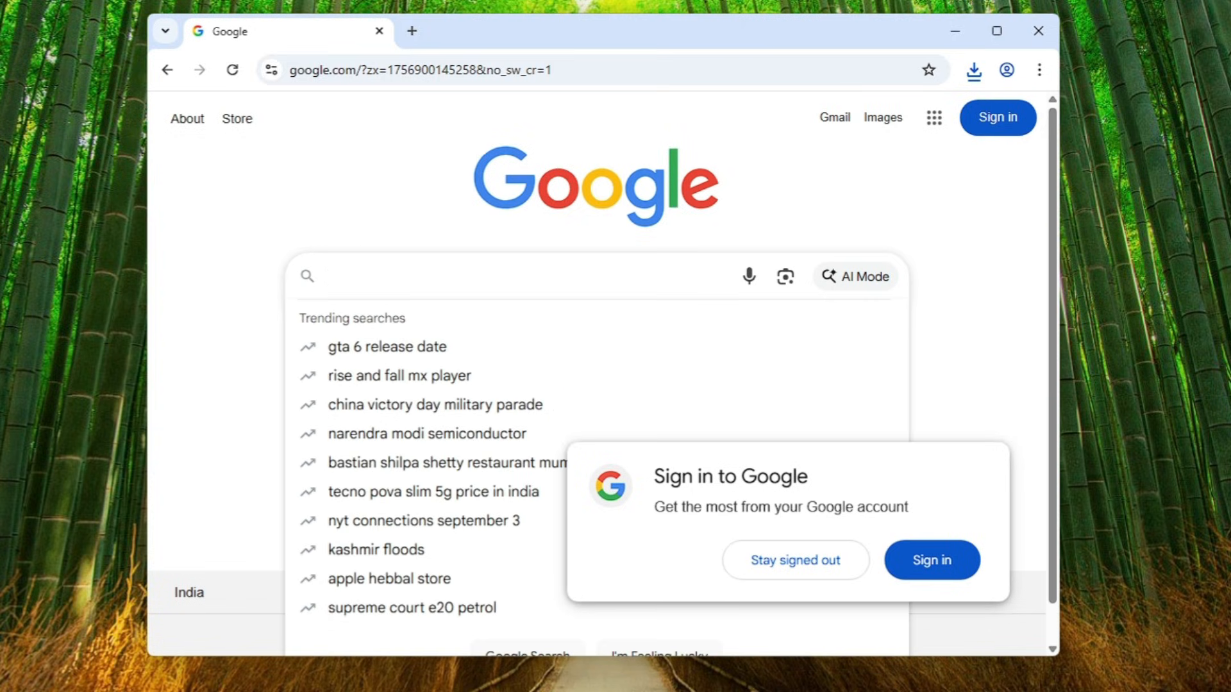
text(linux m)
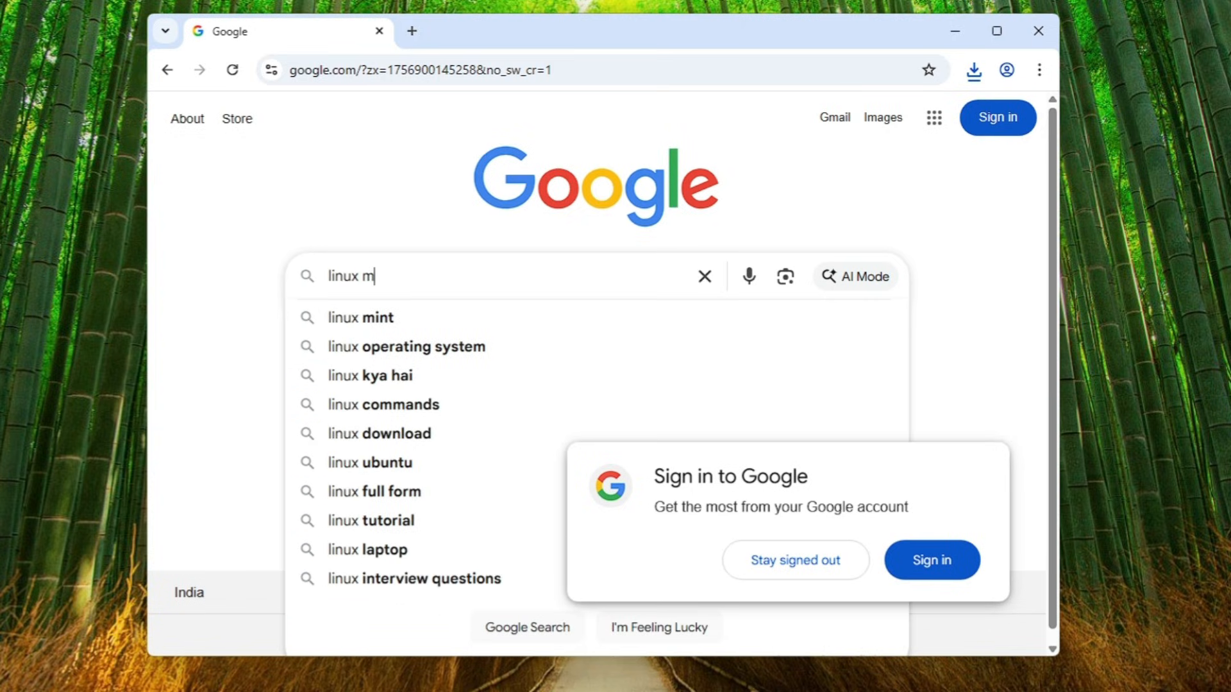
text(int os)
key(Return)
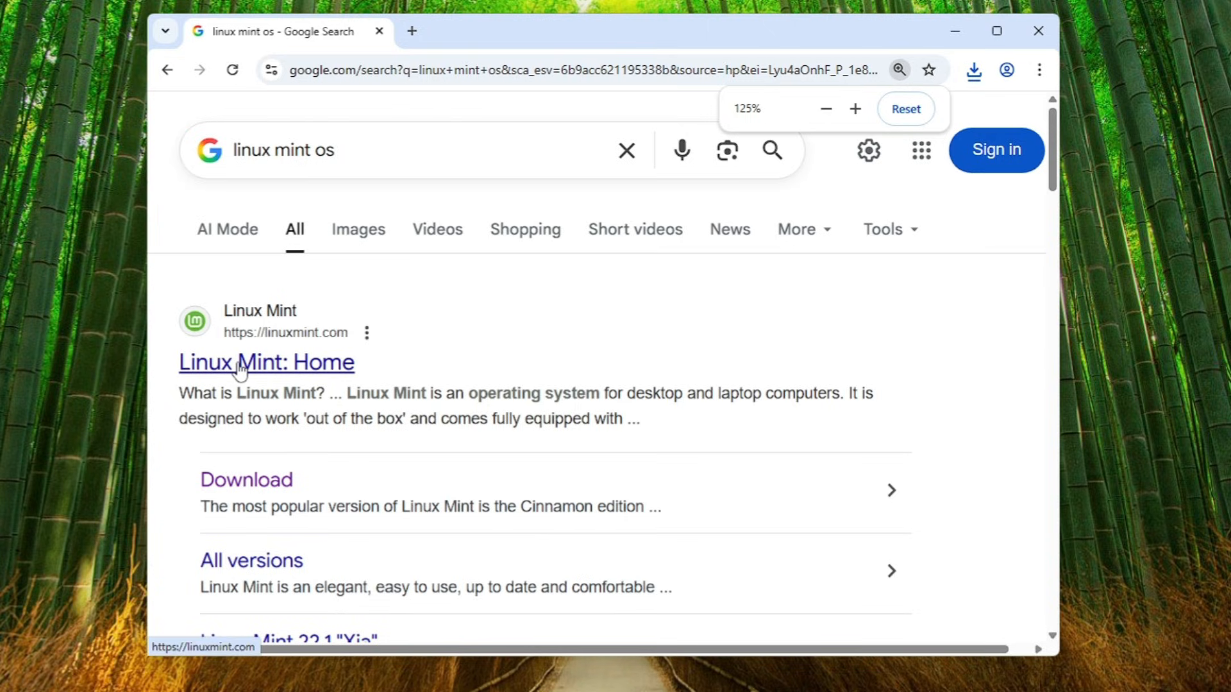
Open the Linux Mint home page from the results and go to its download page
click(290, 370)
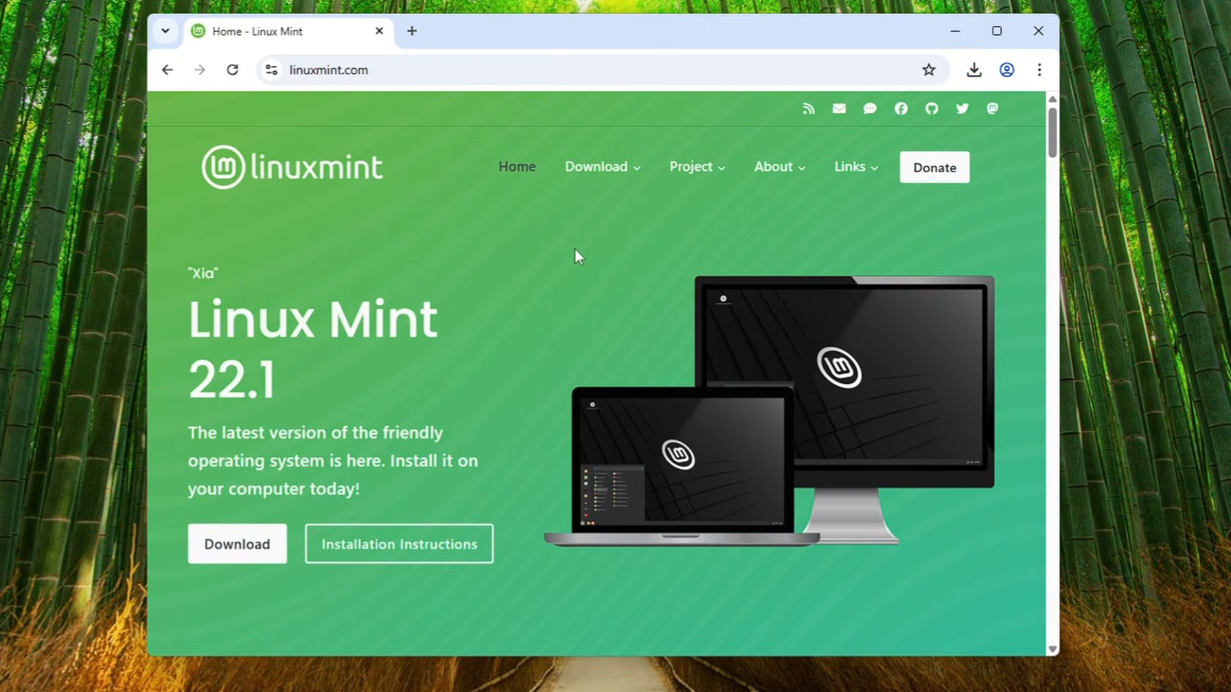
scroll(574, 250, down, 1)
click(231, 457)
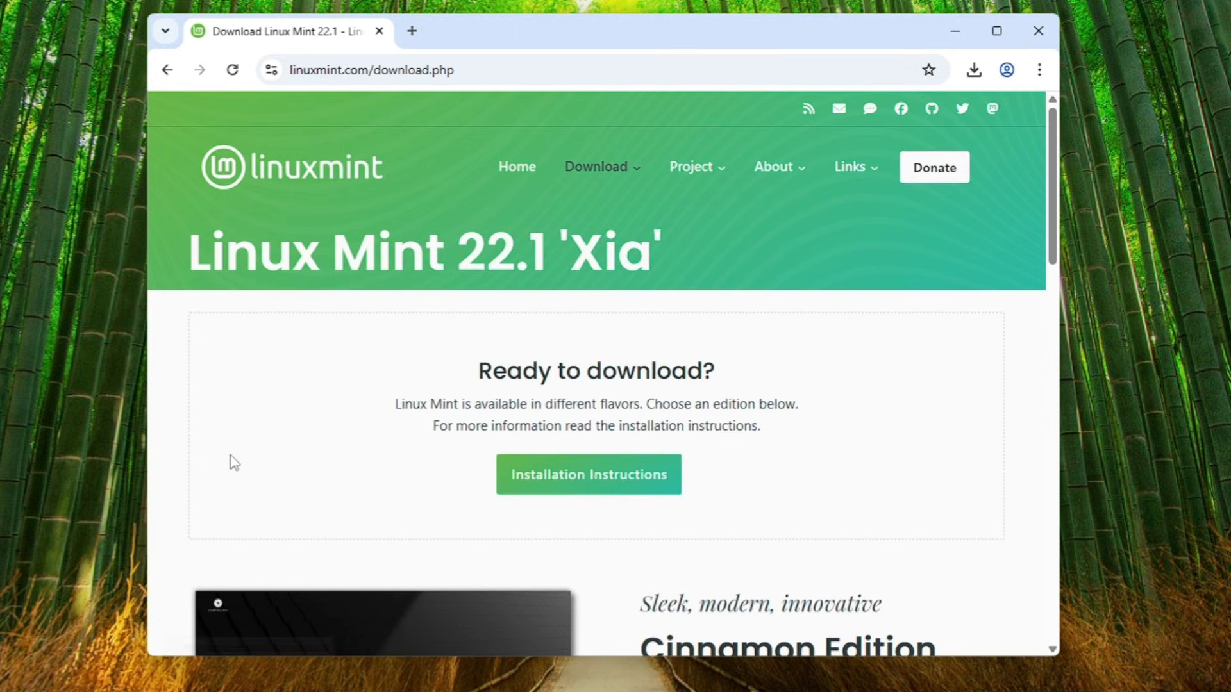
Open the download page for the Cinnamon Edition of Linux Mint 22.1
scroll(410, 384, down, 1)
scroll(406, 379, down, 2)
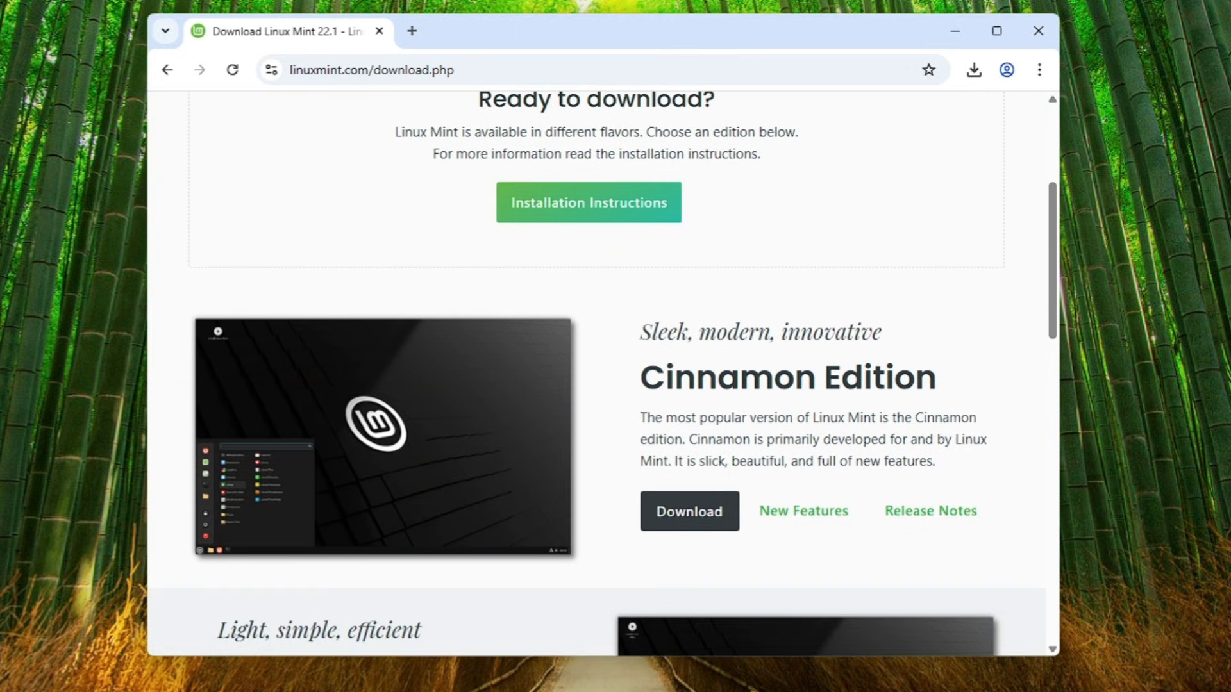
scroll(813, 412, down, 5)
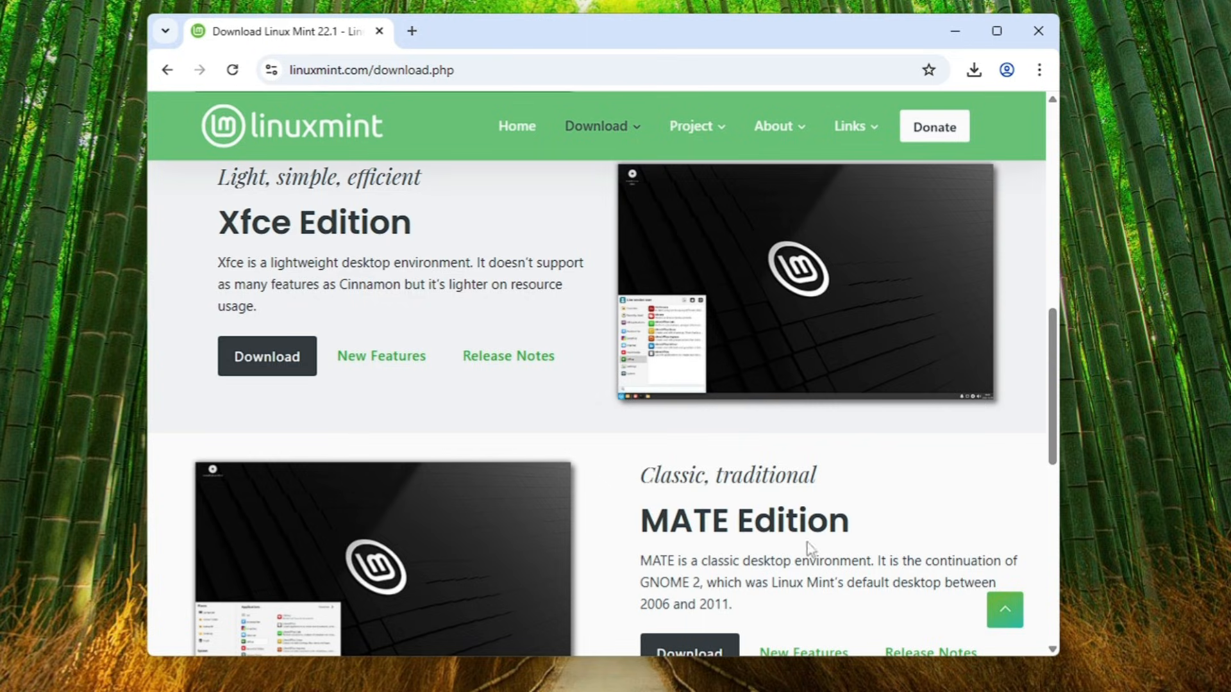
scroll(698, 375, up, 4)
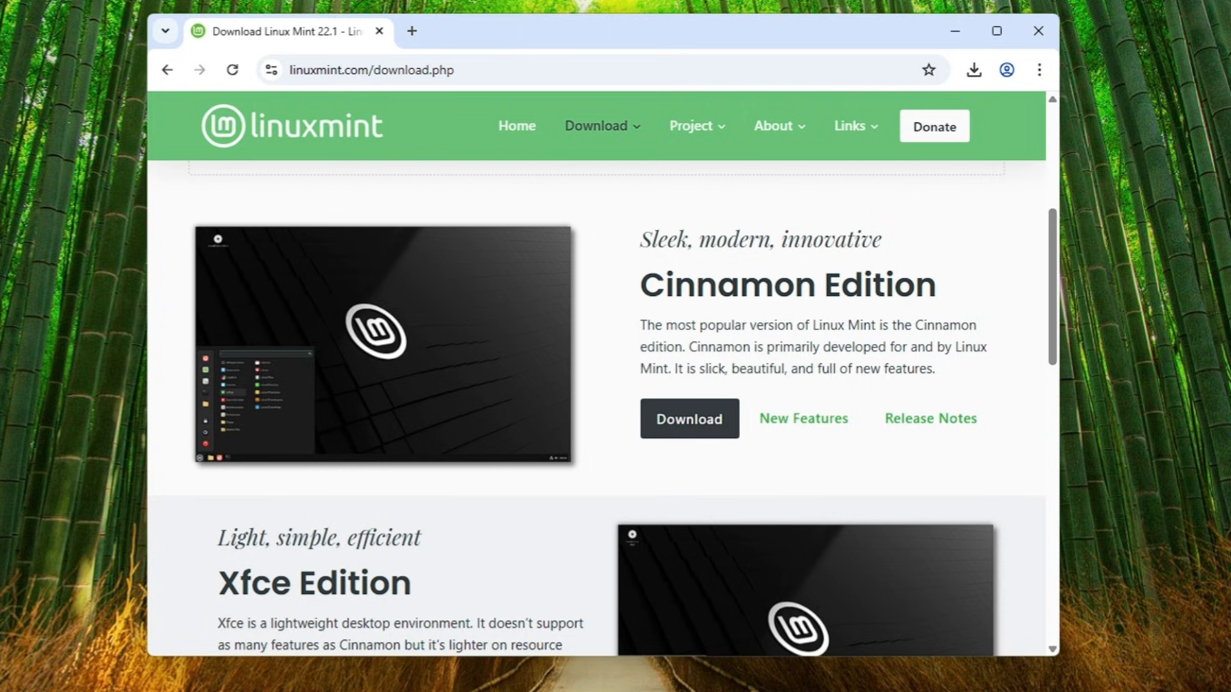
click(709, 424)
Cancel the duplicate linuxmint-22.1-cinnamon-64bit ISO download in the browser's download list
scroll(527, 352, down, 15)
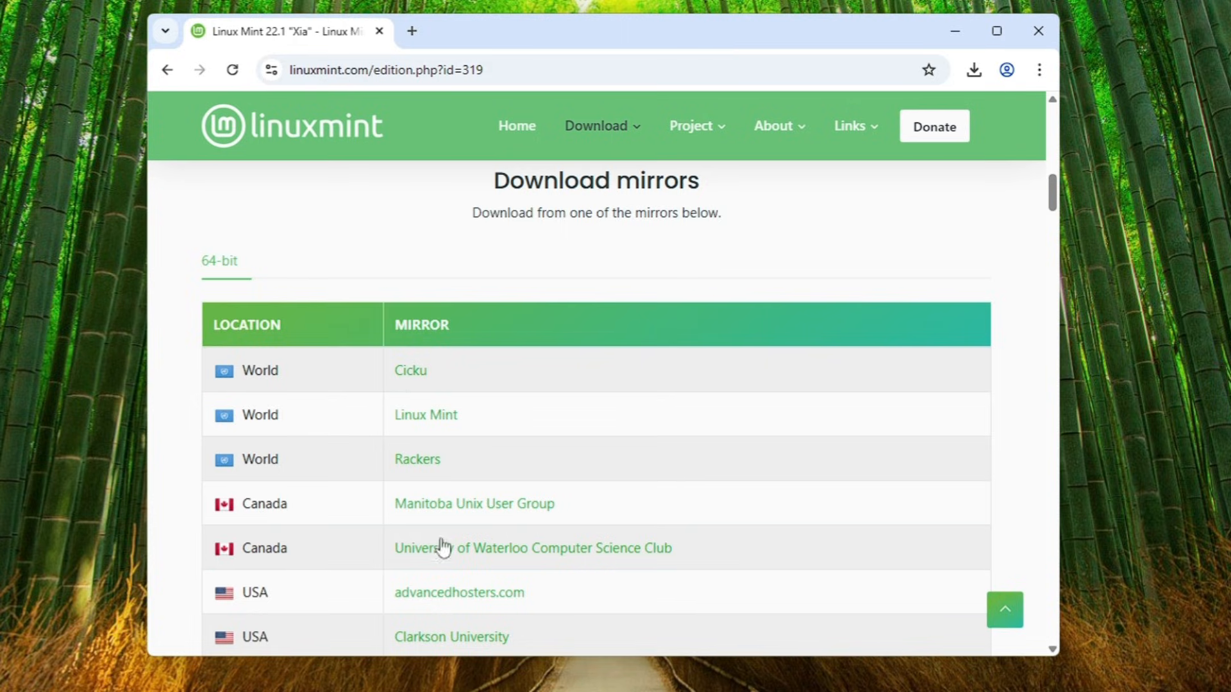
scroll(256, 387, down, 3)
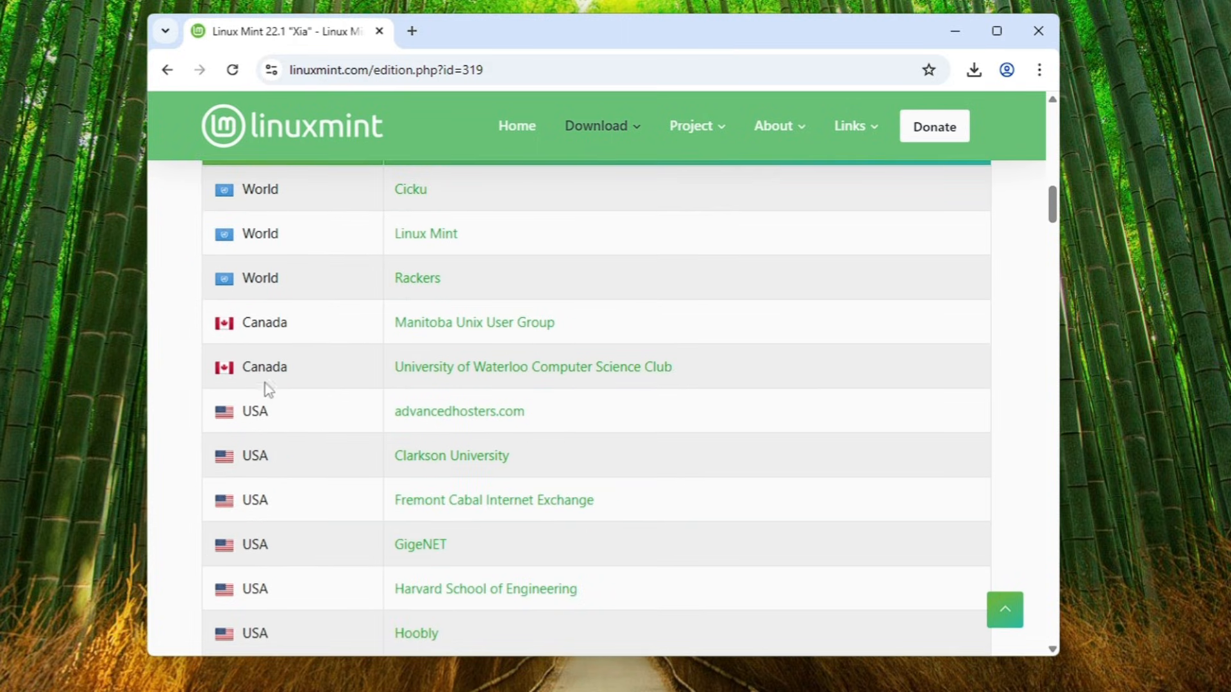
scroll(280, 418, down, 5)
scroll(340, 401, up, 9)
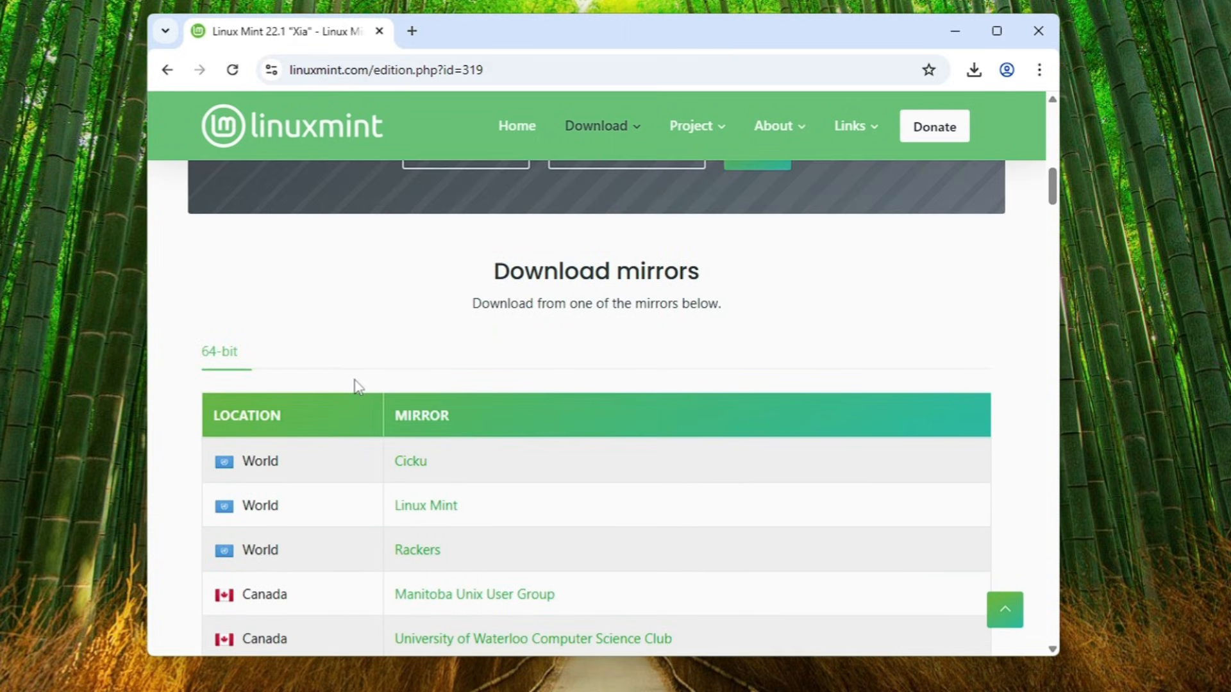
scroll(274, 417, down, 2)
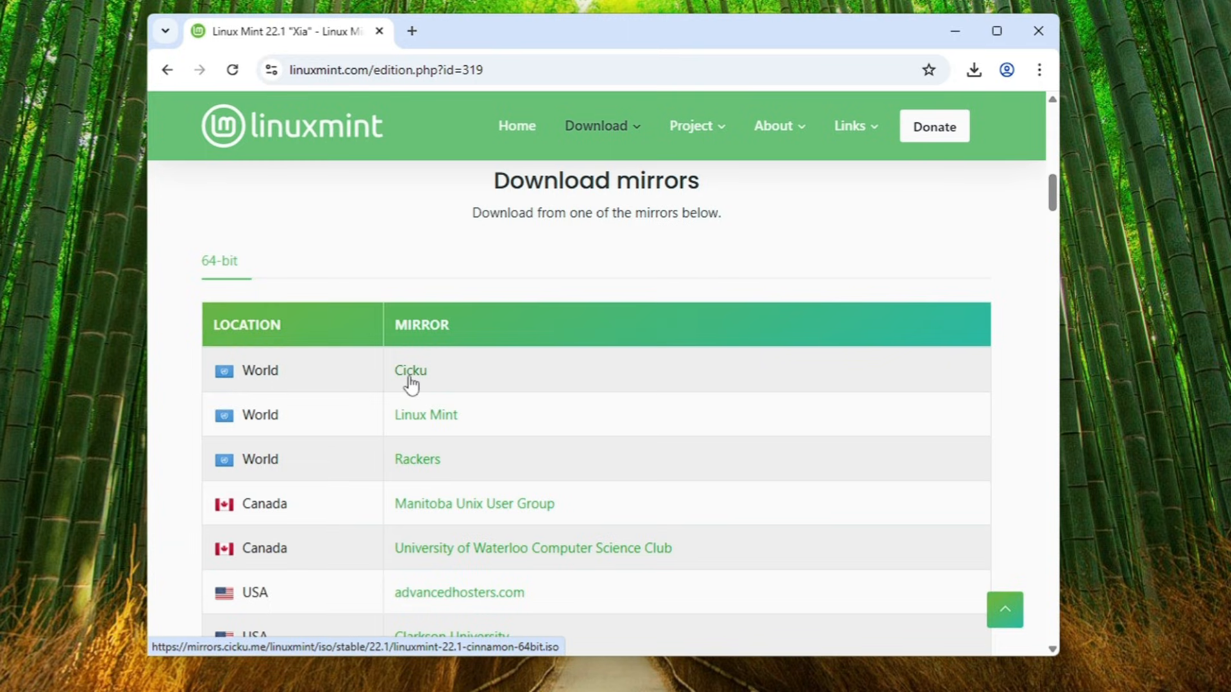
click(979, 67)
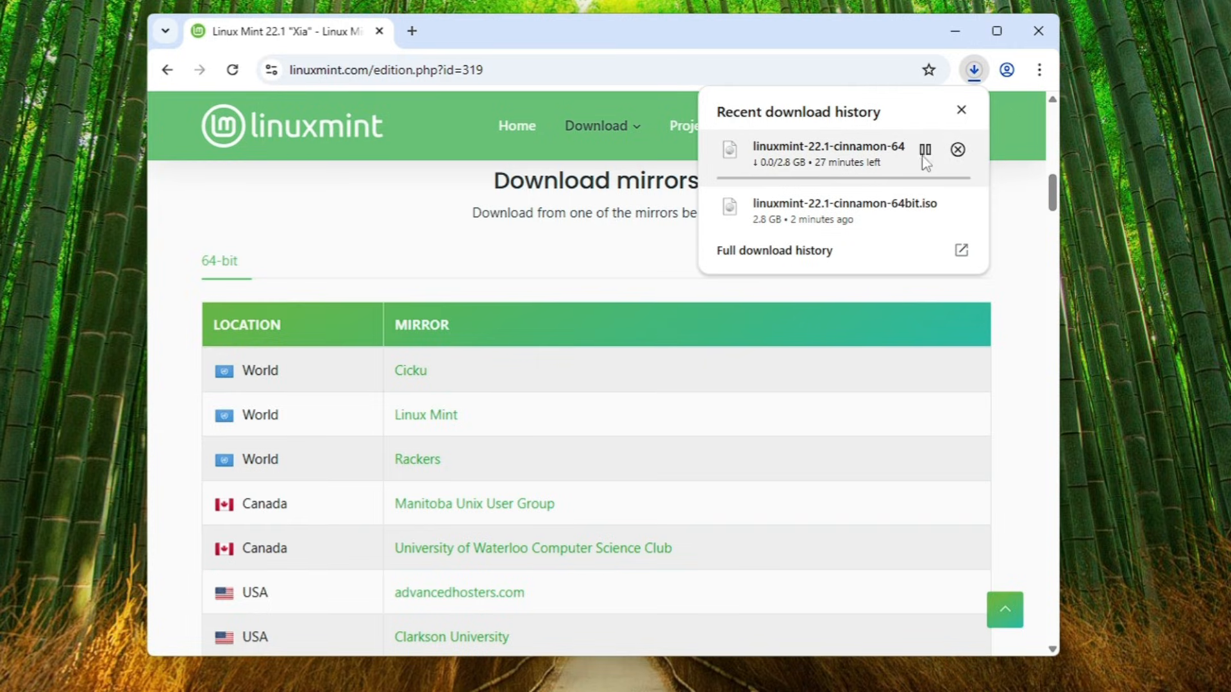
click(957, 149)
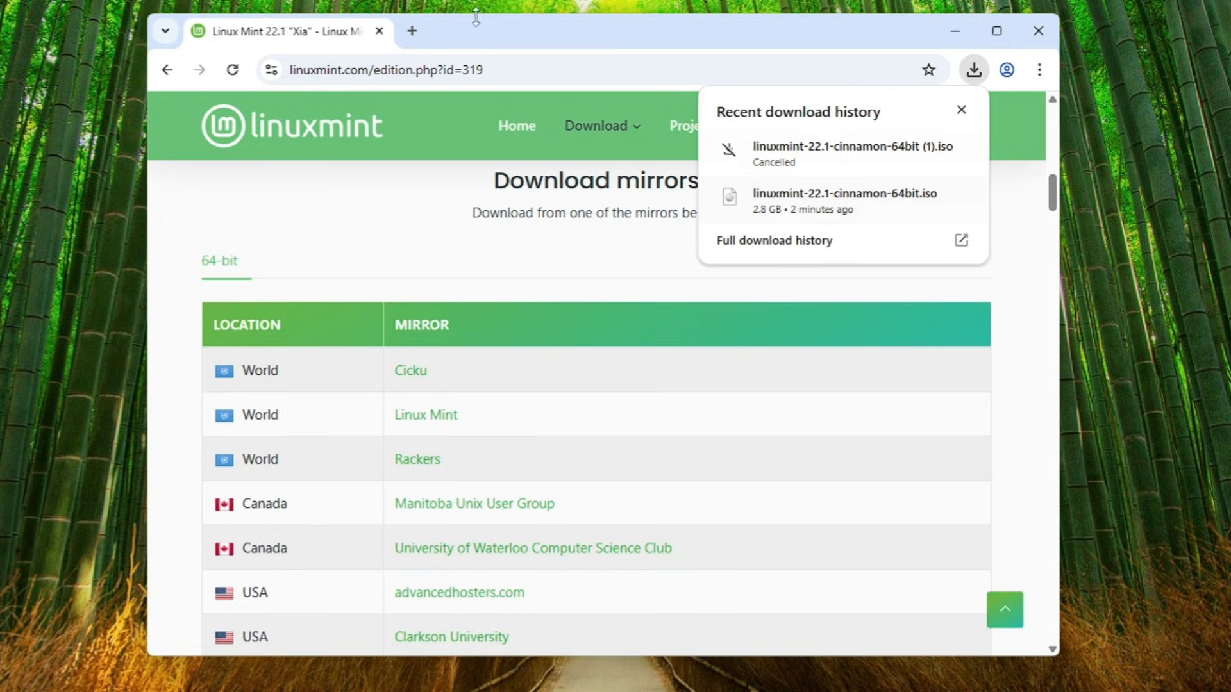
Open a new tab and search Google for rufus
click(415, 33)
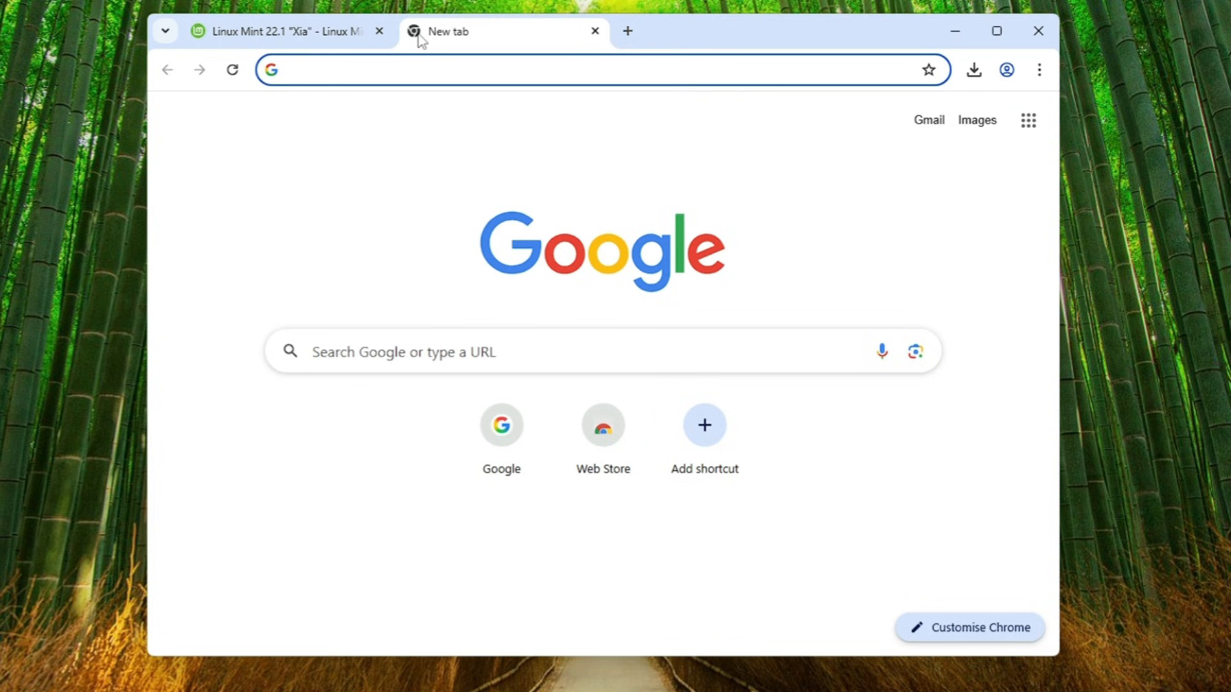
text(rufus)
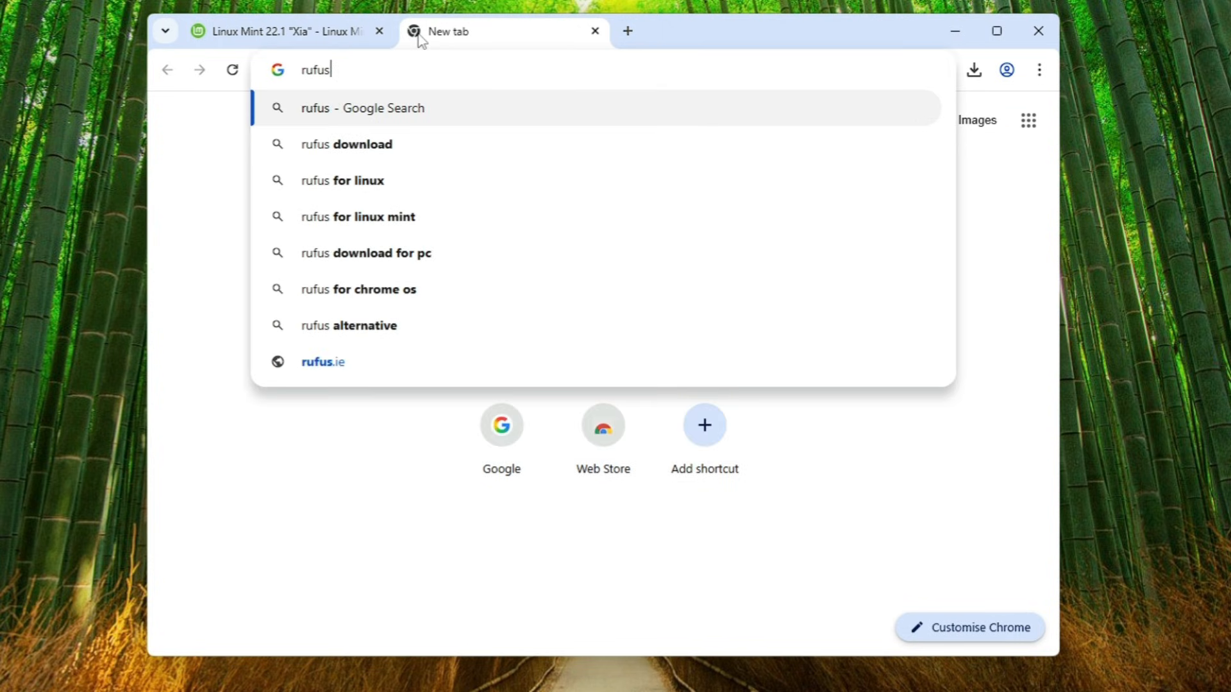
key(Return)
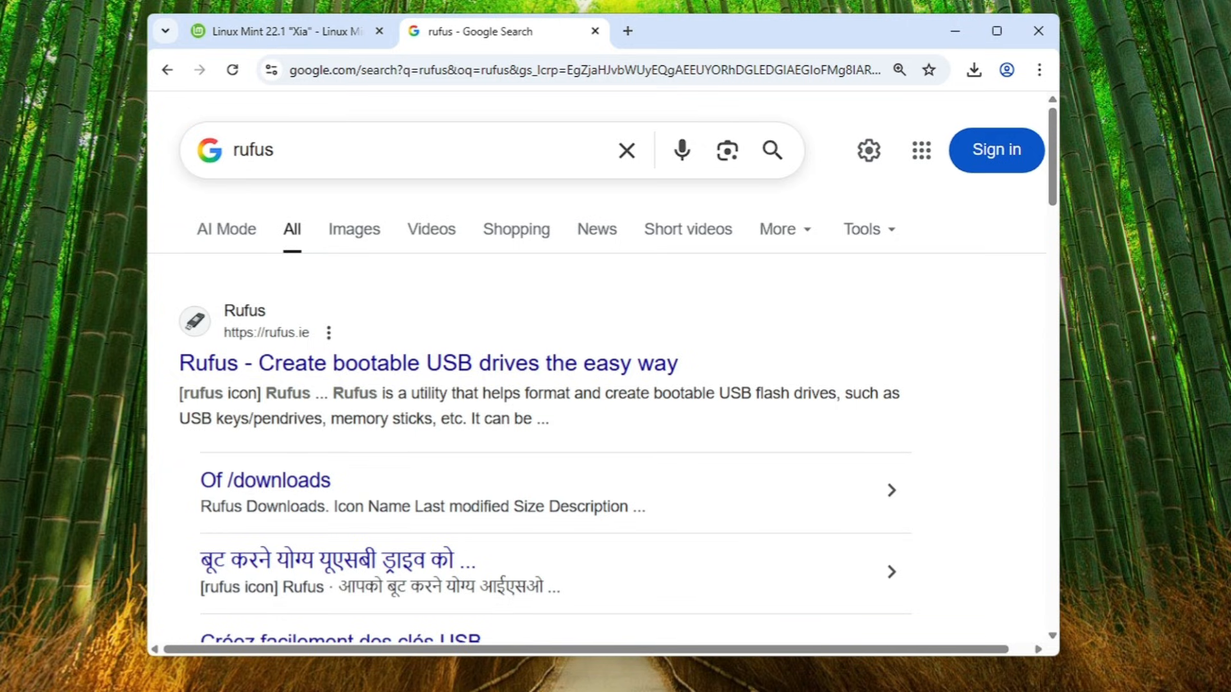
Open the Rufus website and download rufus-4.9.exe
scroll(346, 211, down, 2)
scroll(371, 209, up, 1)
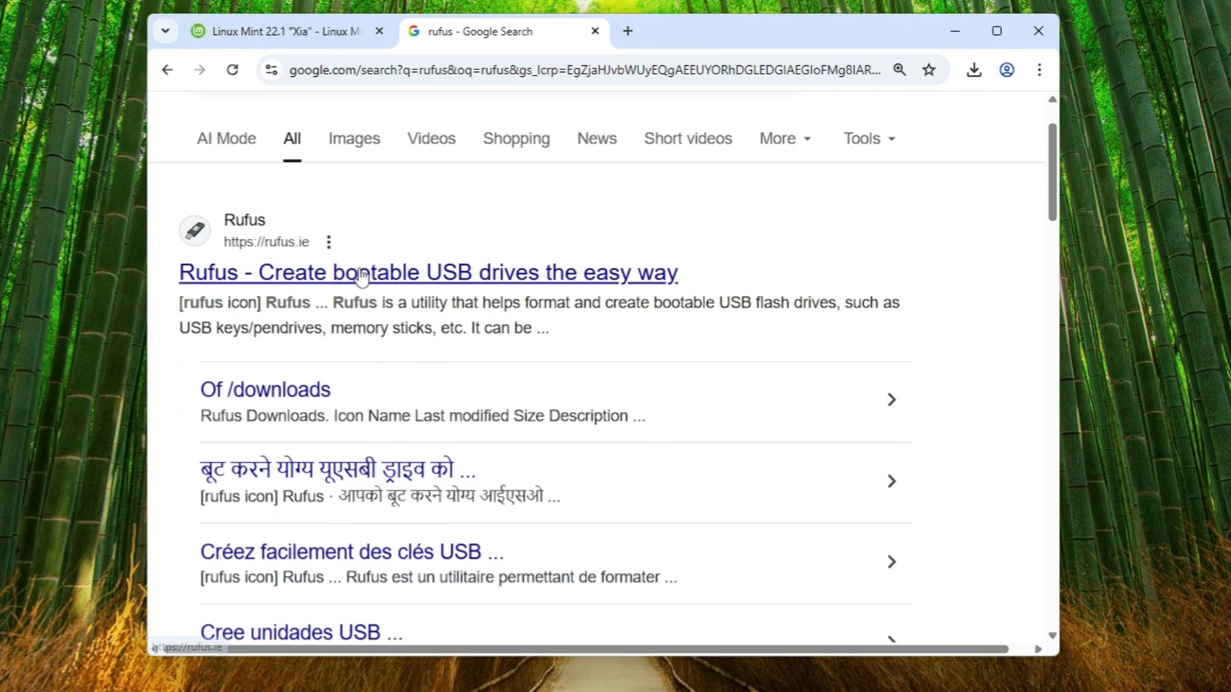
click(362, 274)
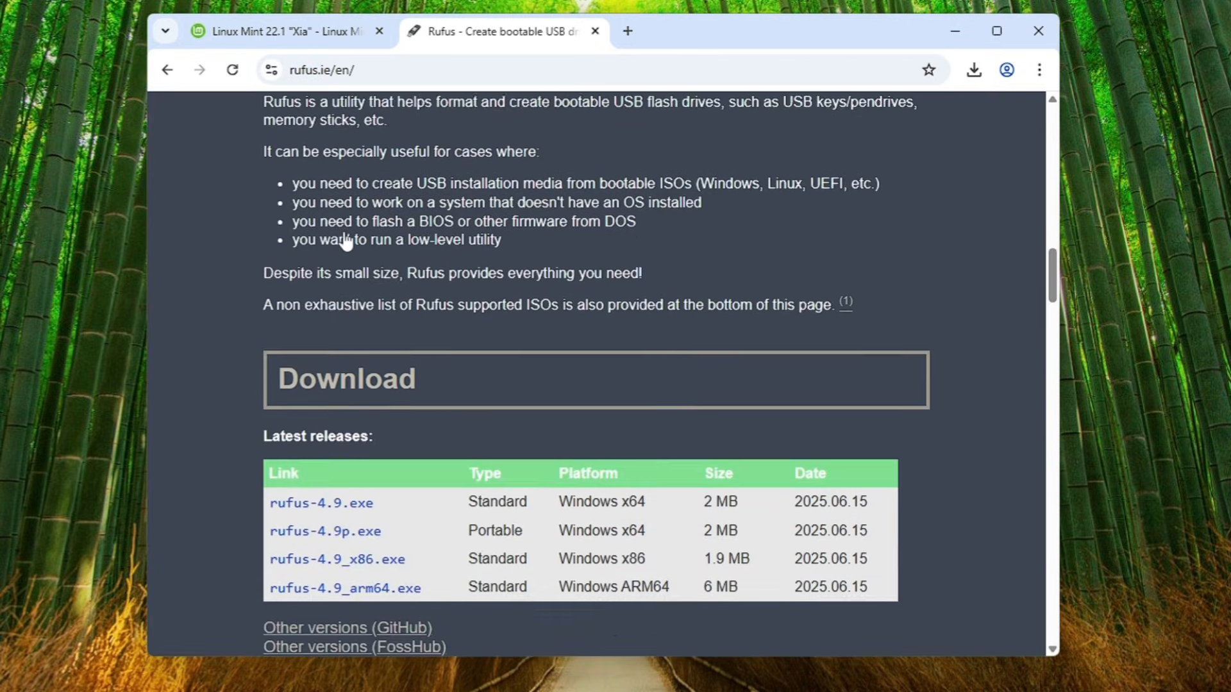
scroll(346, 242, down, 3)
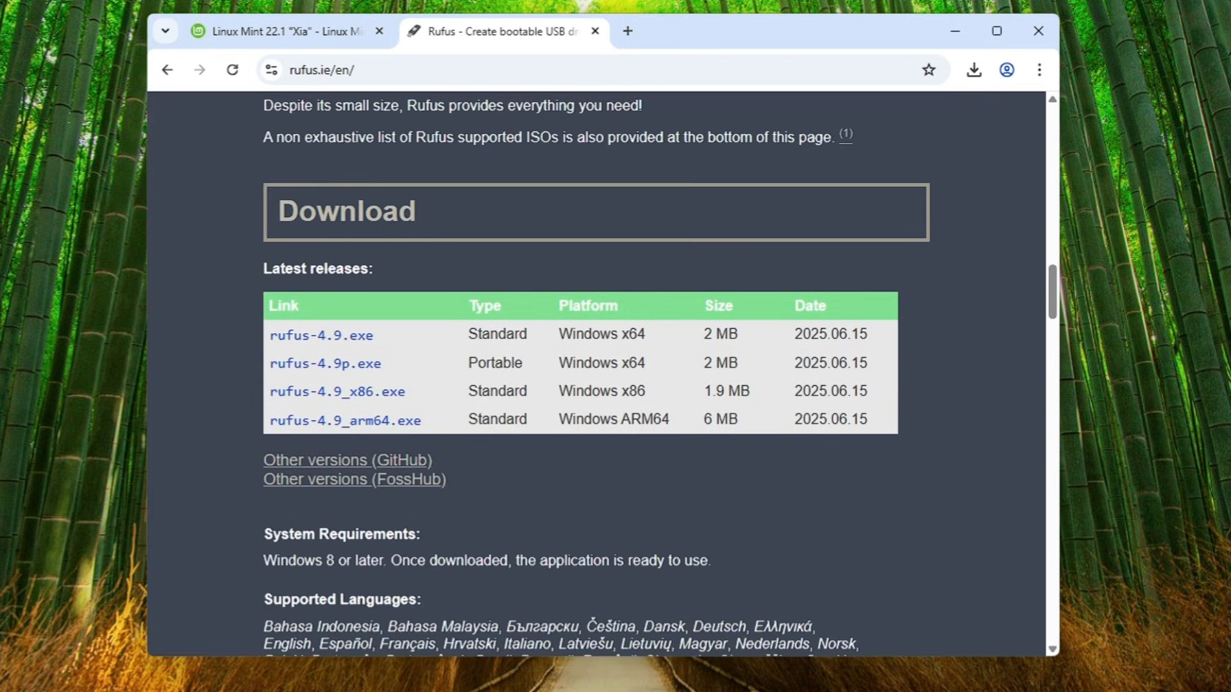
click(350, 343)
Launch the downloaded rufus-4.9.exe and allow Rufus to check for application updates online
click(974, 69)
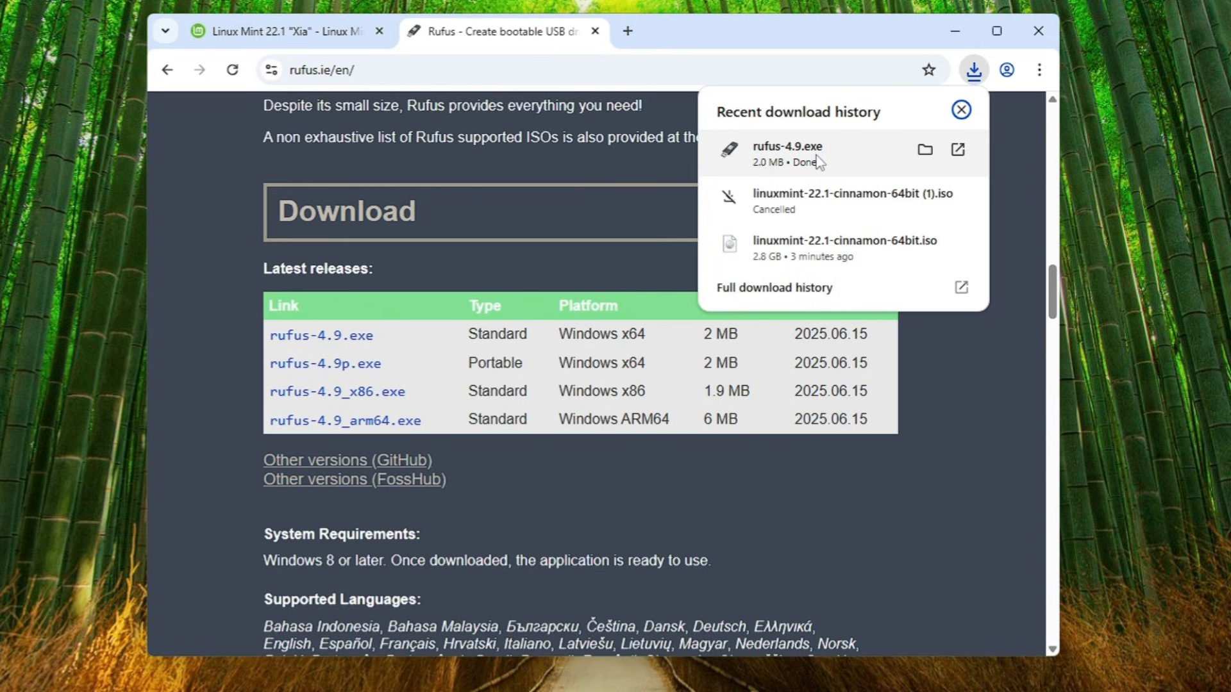
click(852, 148)
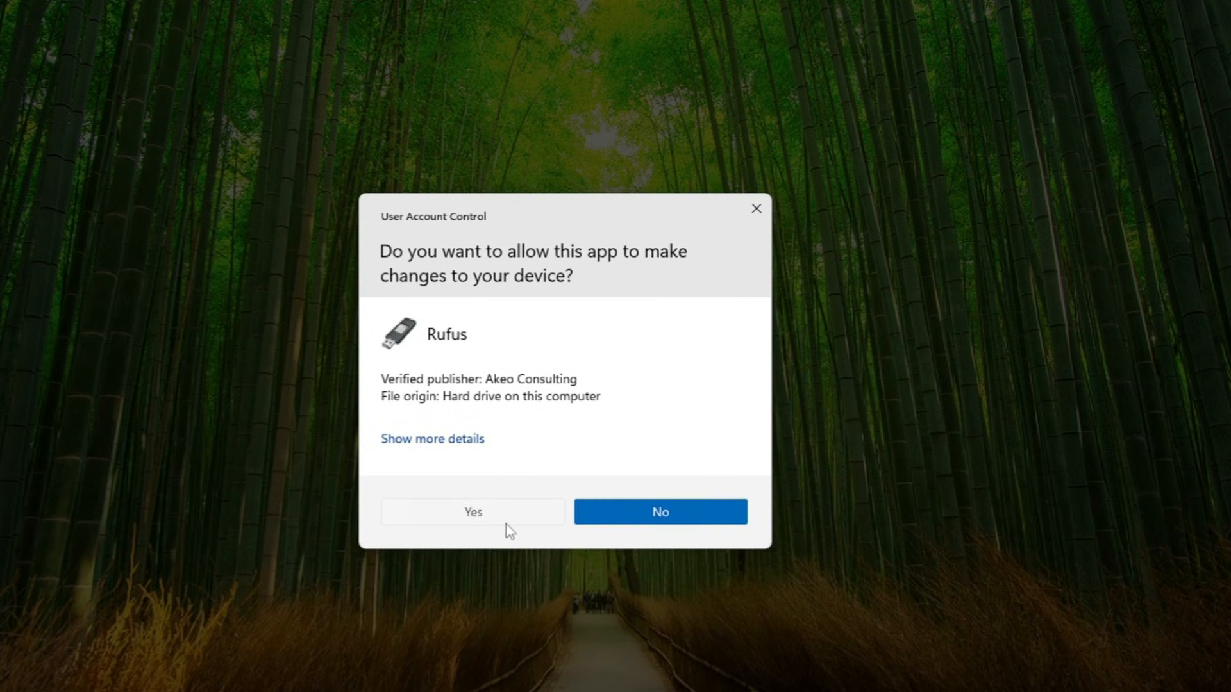
click(505, 523)
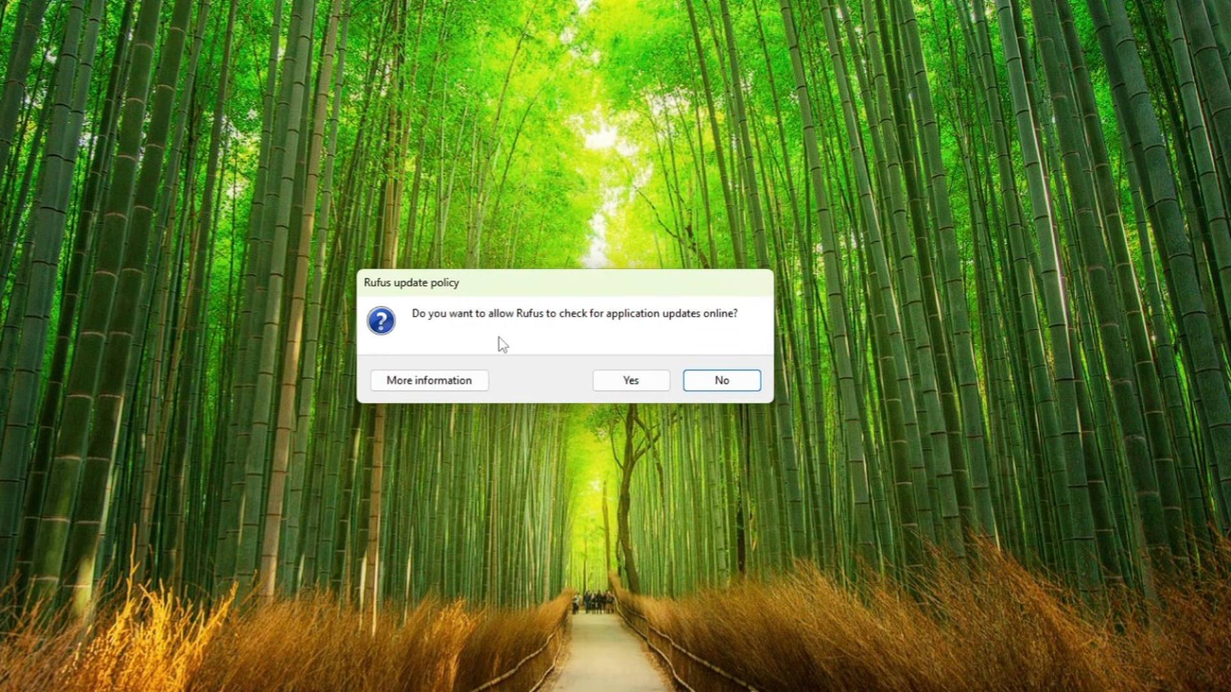
click(660, 382)
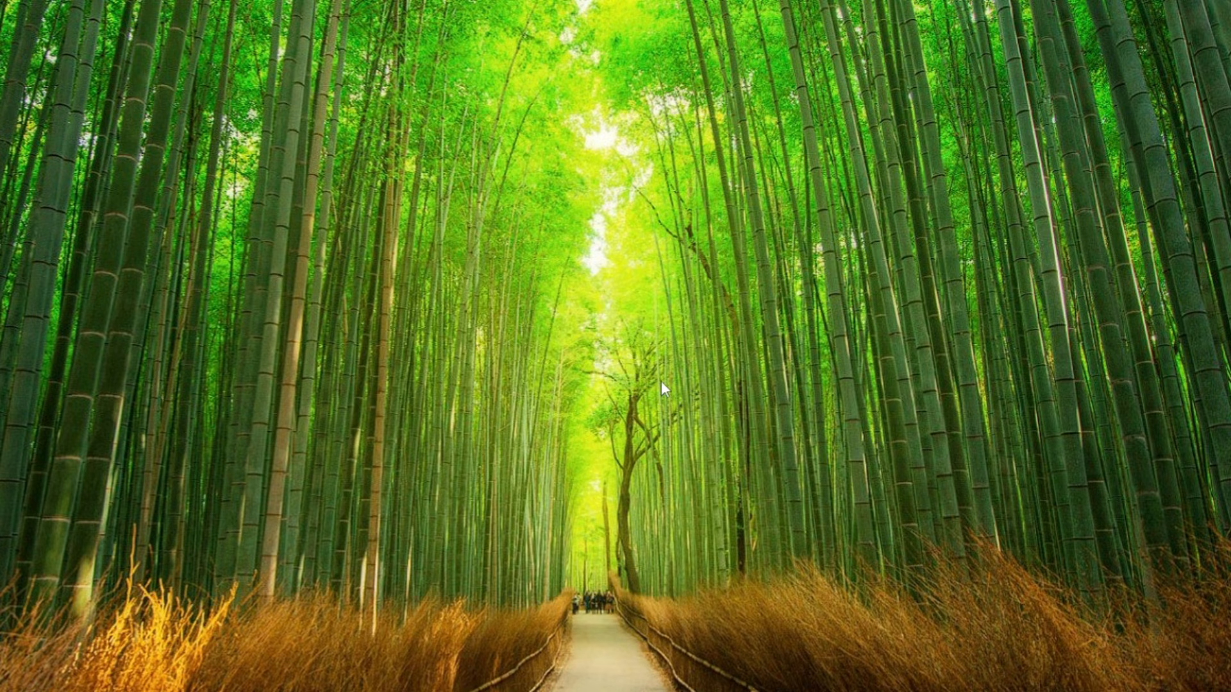
Select the linuxmint-22.1-cinnamon-64bit ISO as the boot image for the Sandisk (E:) drive
drag(592, 75, 547, 110)
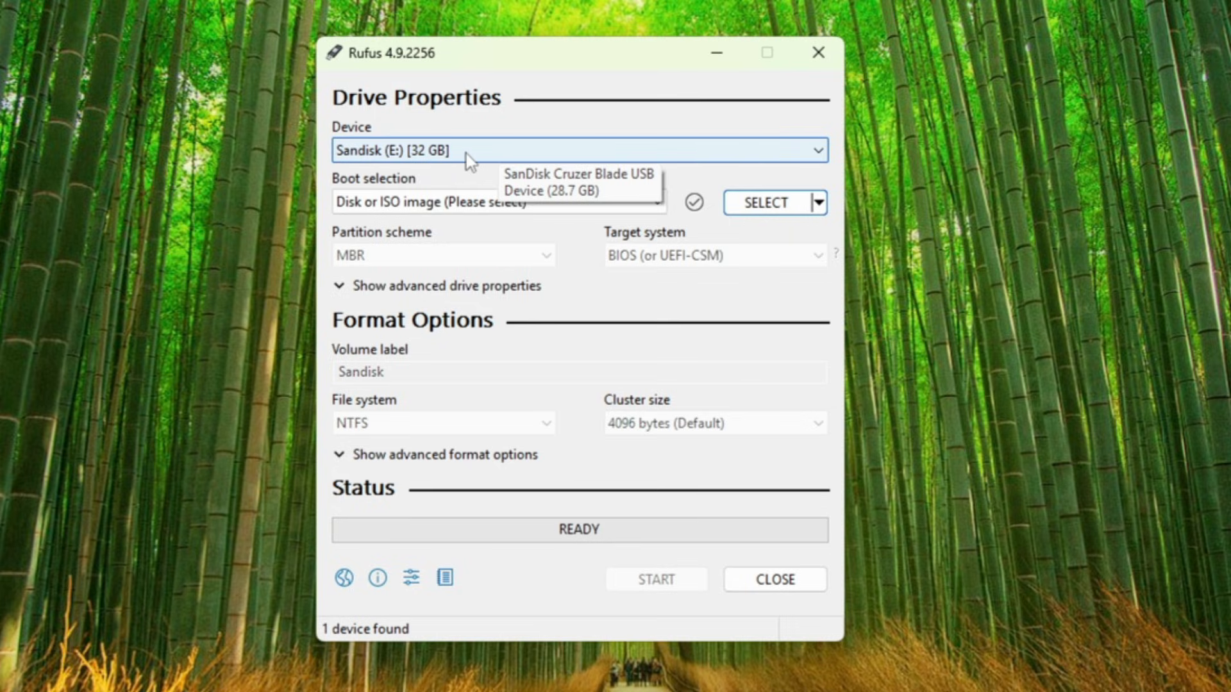
click(458, 179)
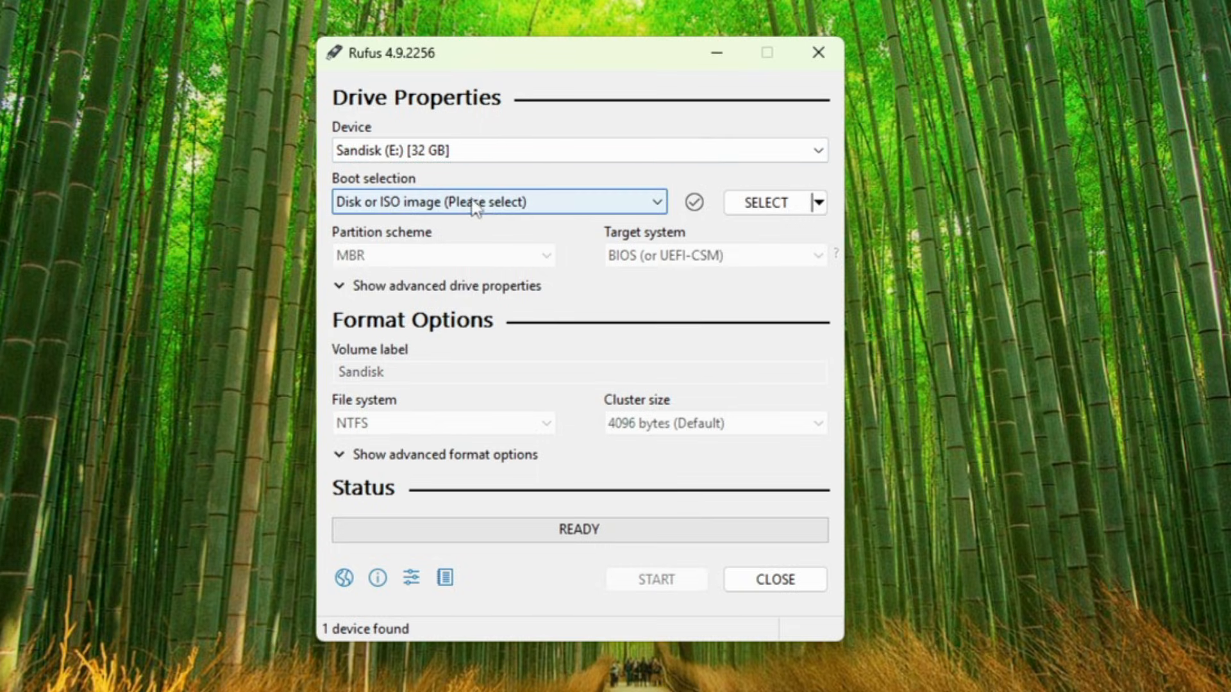
click(790, 209)
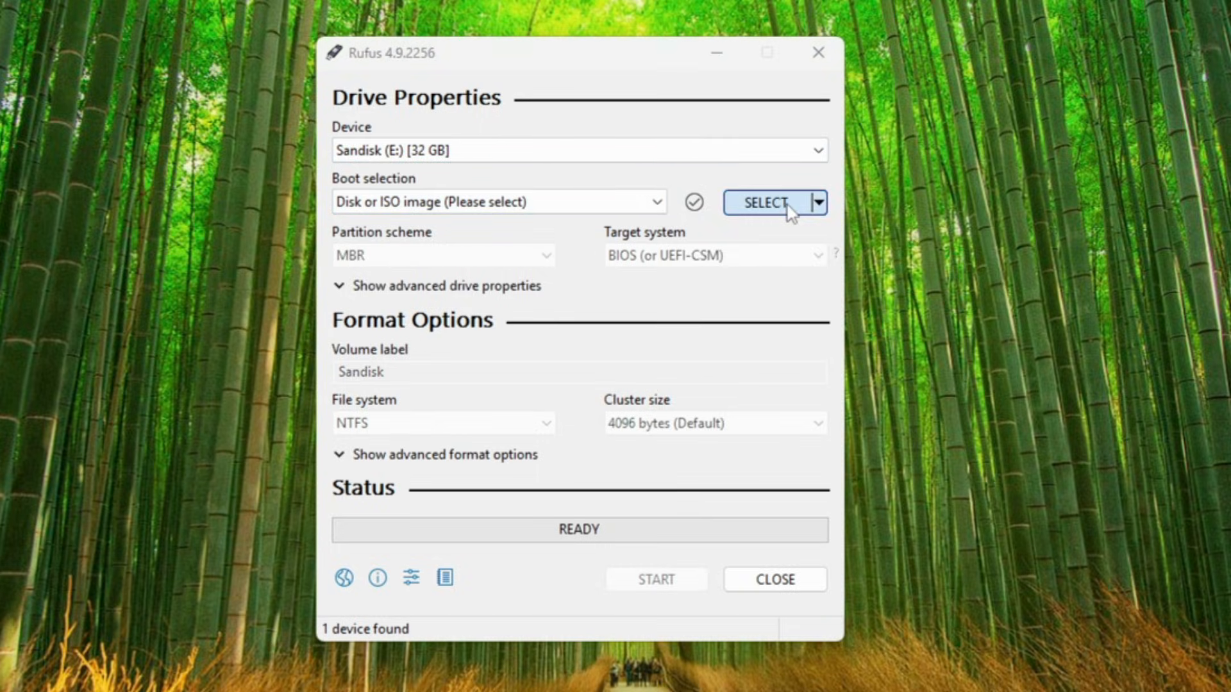
click(649, 286)
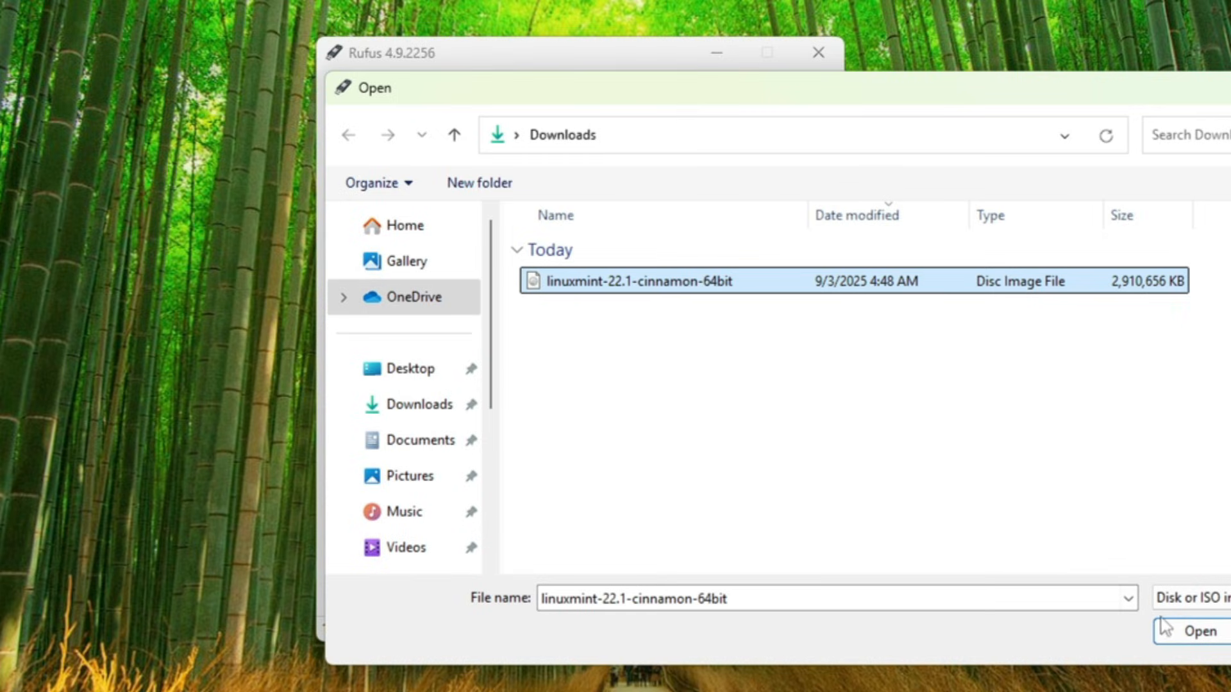
click(1196, 632)
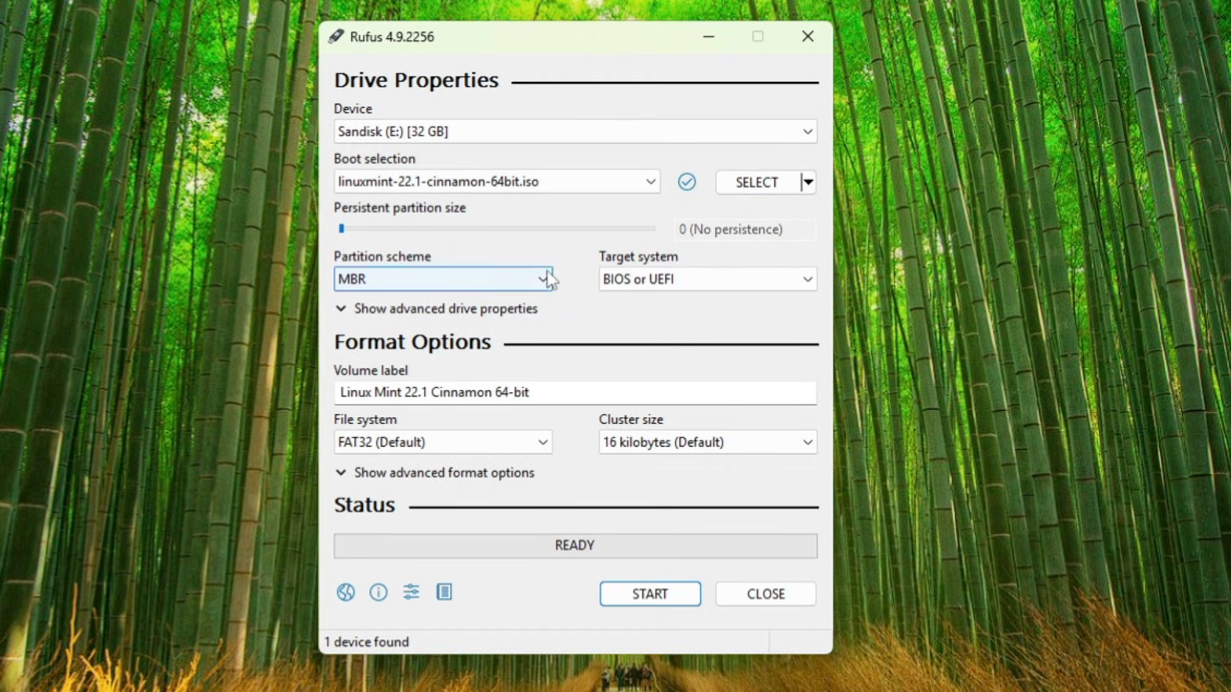
Set the partition scheme to GPT and shorten the volume label to Linux Mint 22.1 Cinnamon
click(521, 282)
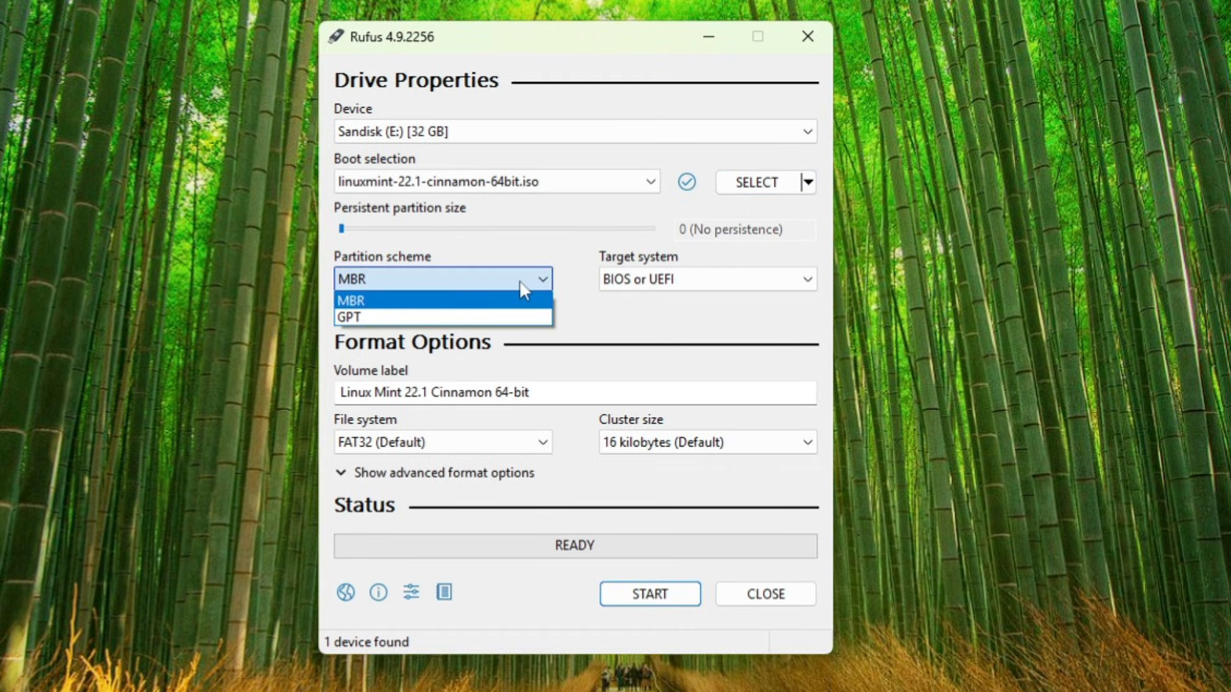
click(423, 316)
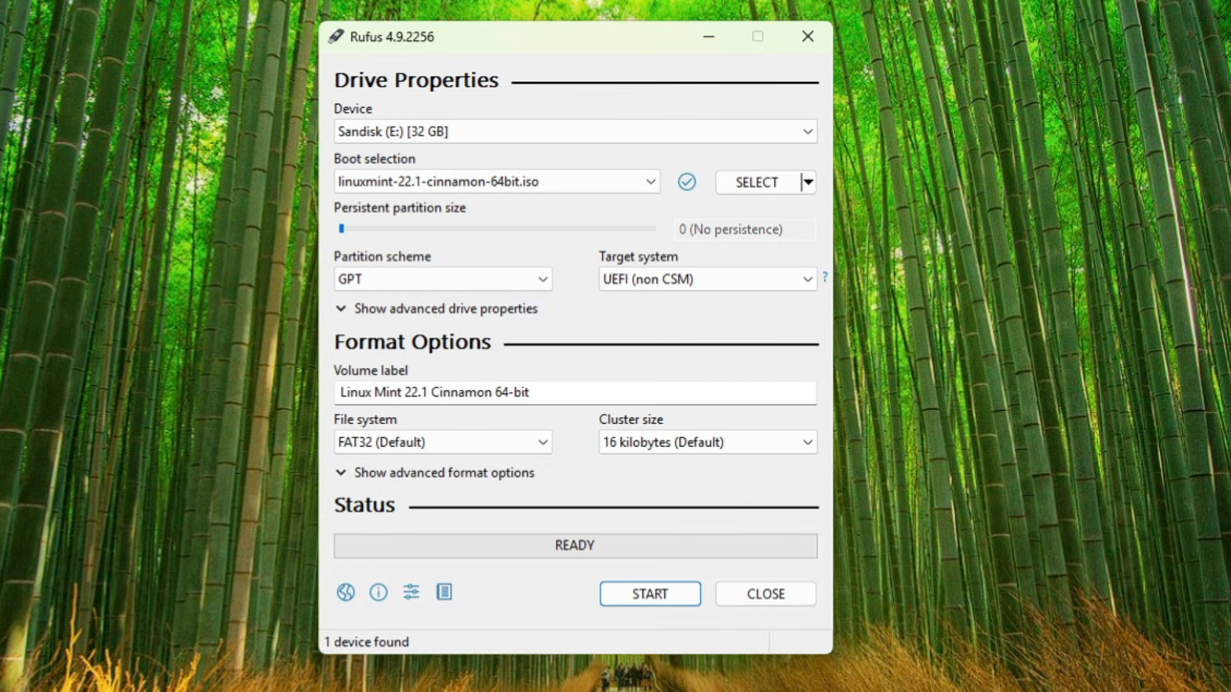
drag(532, 392, 493, 392)
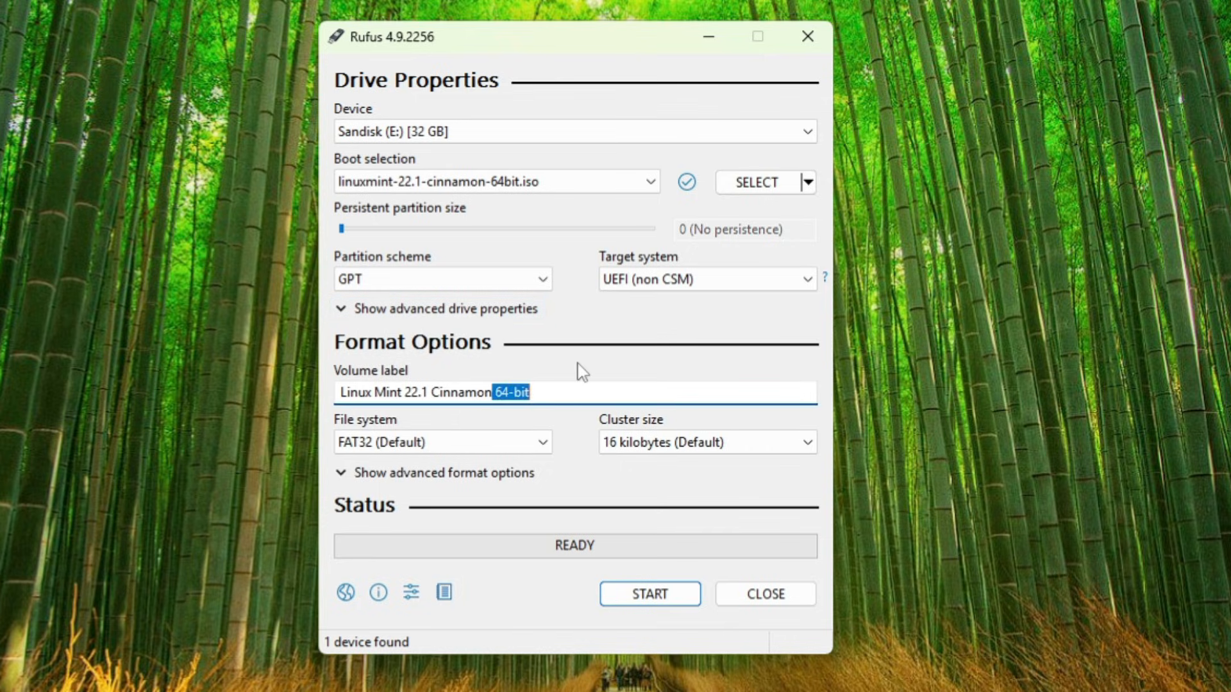
key(BackSpace)
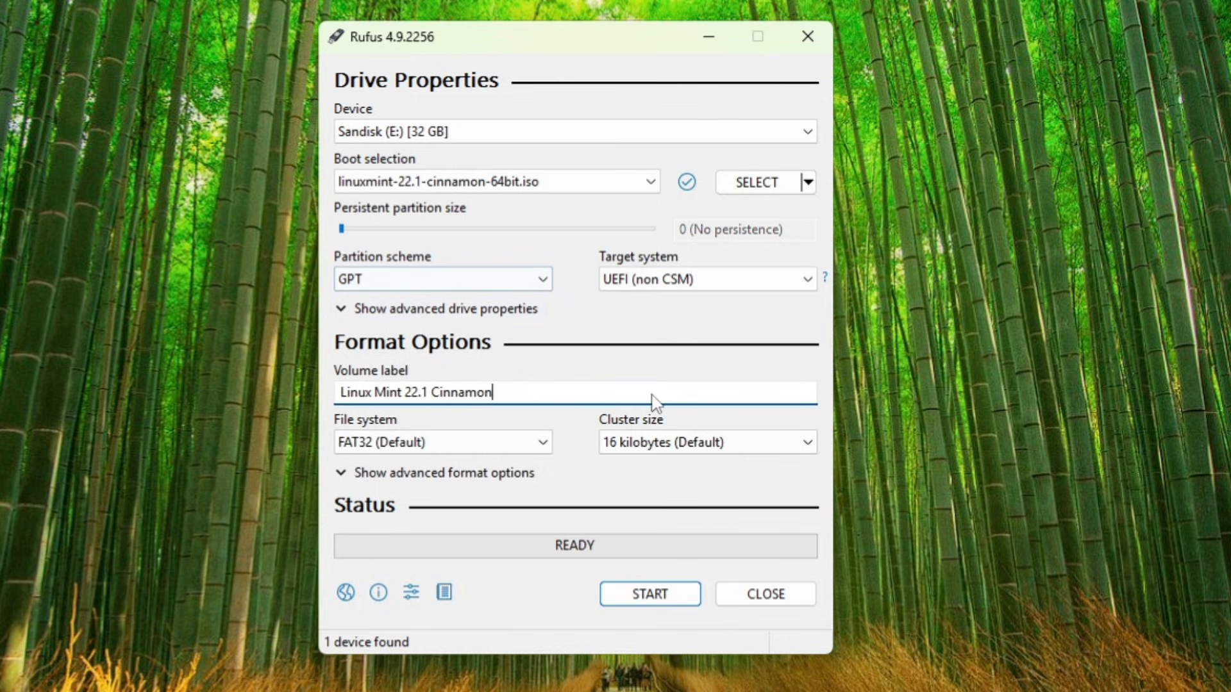
Start writing the image to the USB drive in ISO Image mode and confirm erasing the drive
click(641, 594)
click(691, 490)
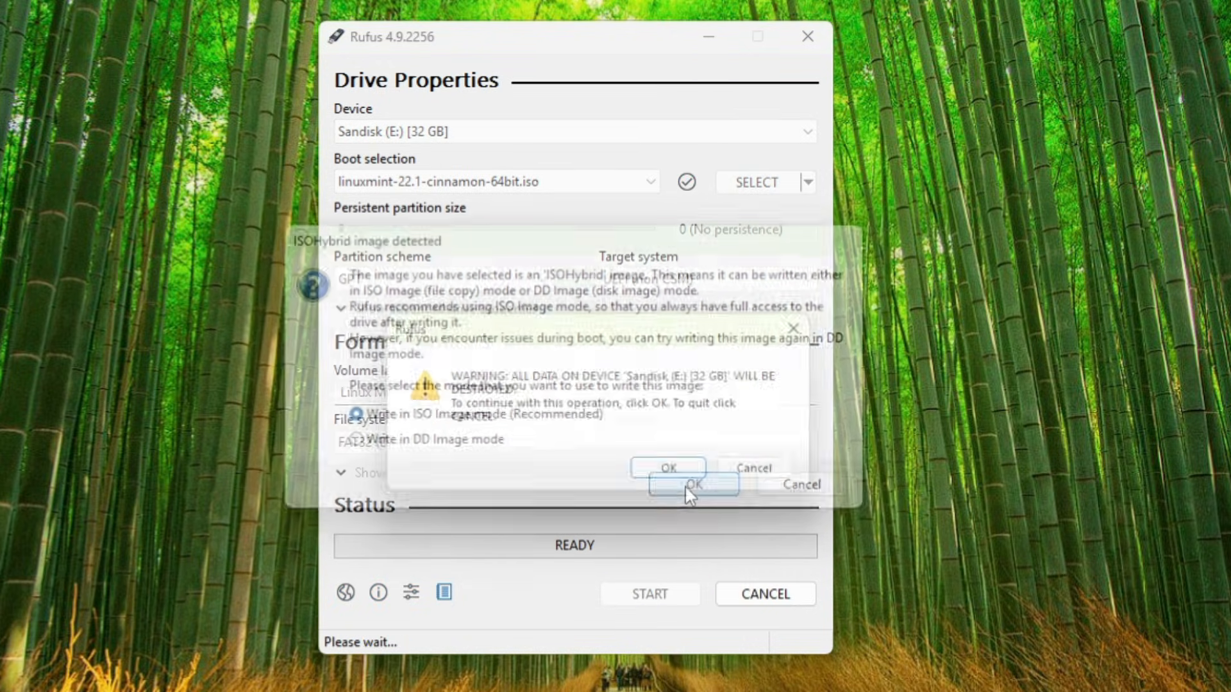
click(677, 474)
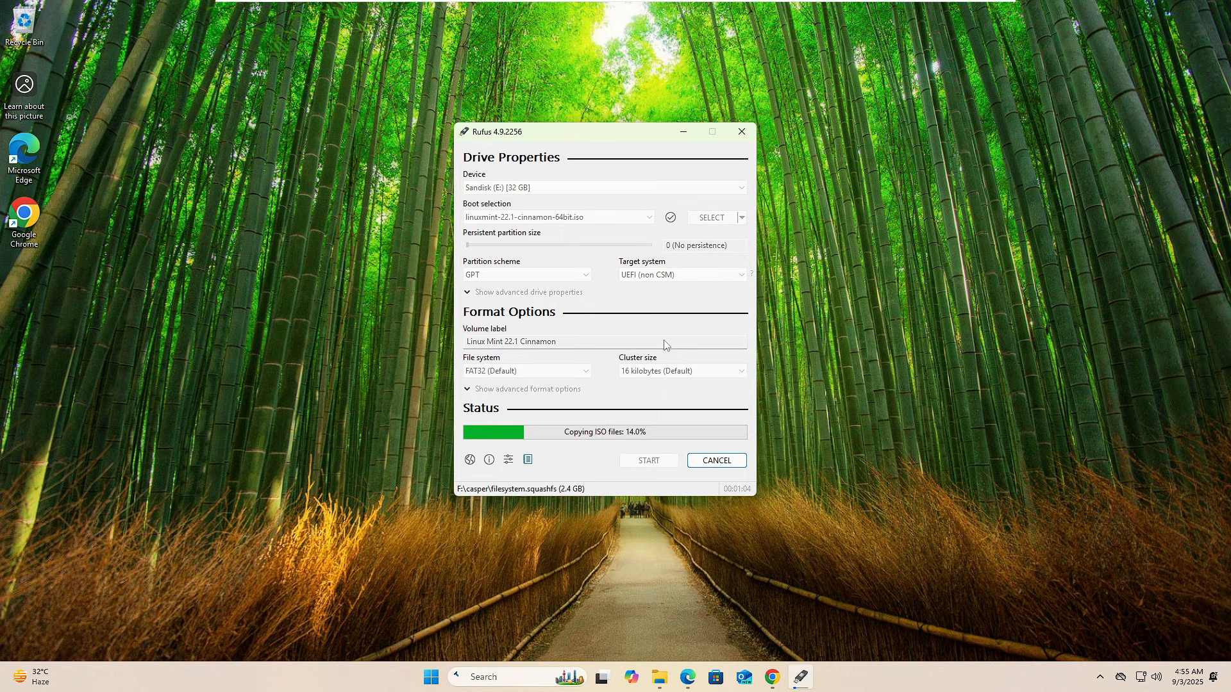
Open Disk Management and select the C: partition
right_click(430, 680)
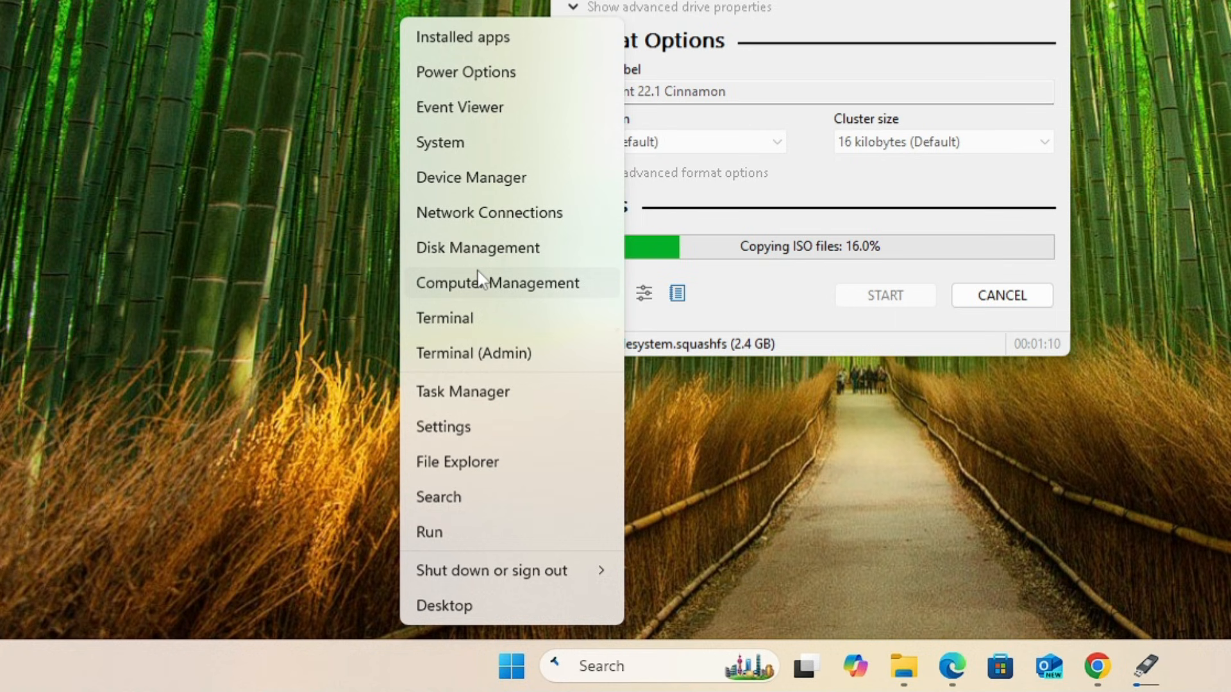
click(484, 251)
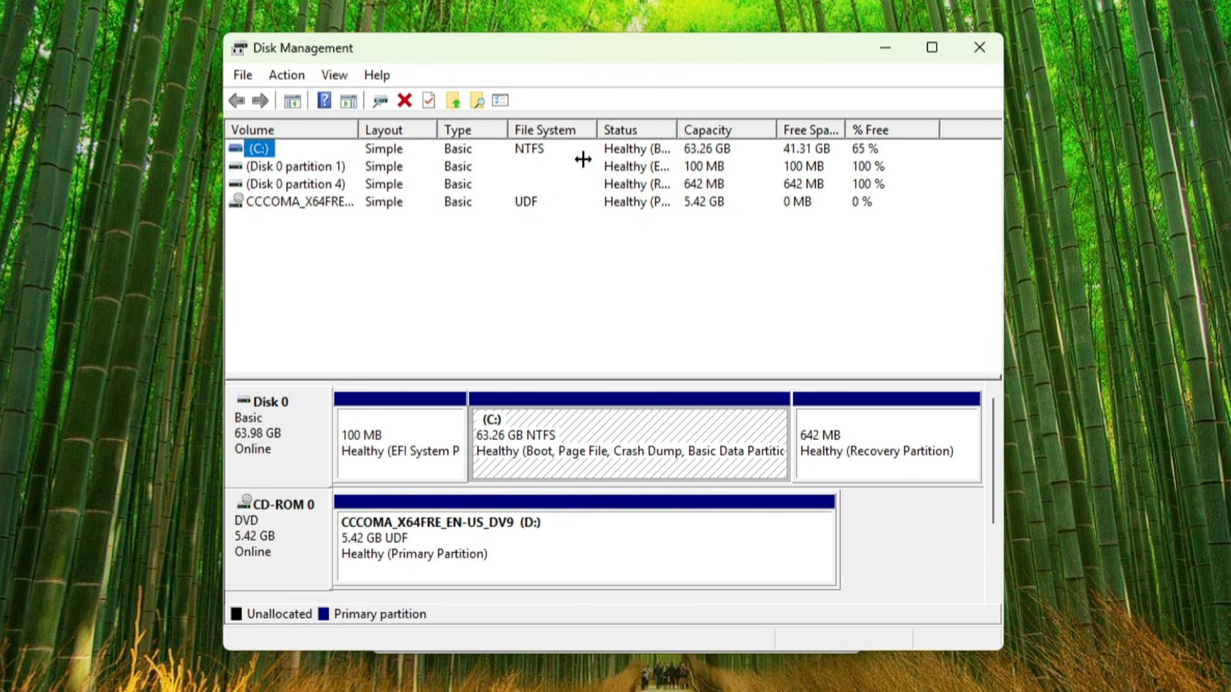
click(540, 433)
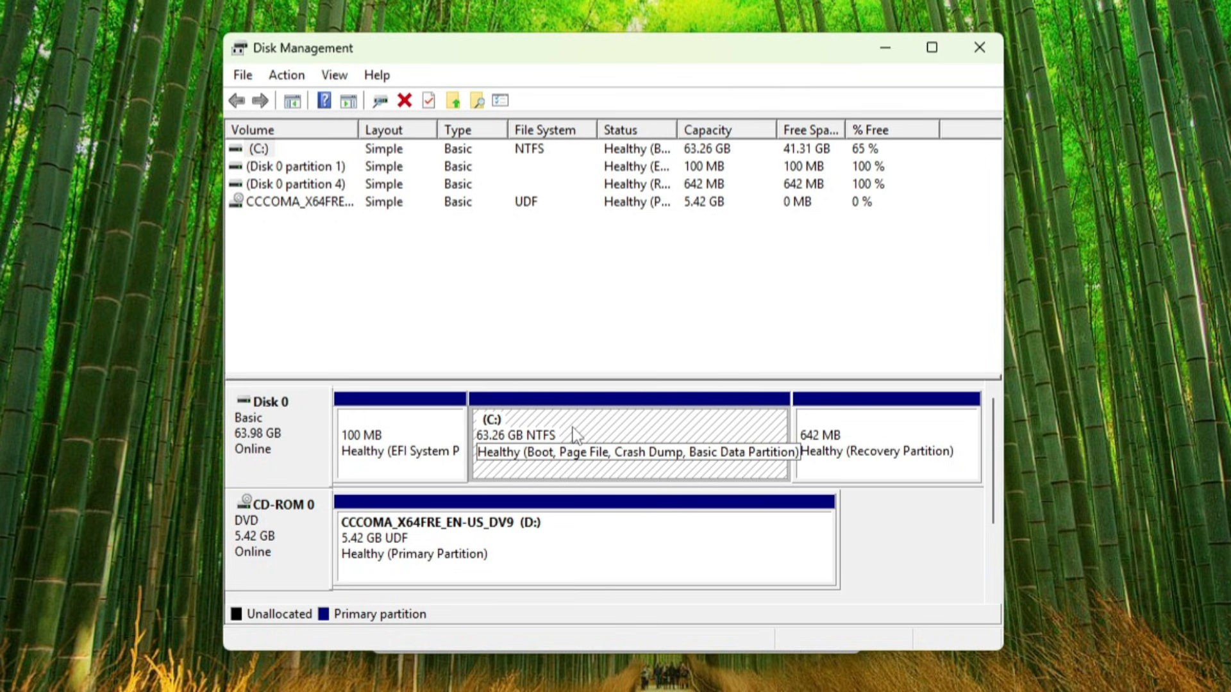
click(576, 428)
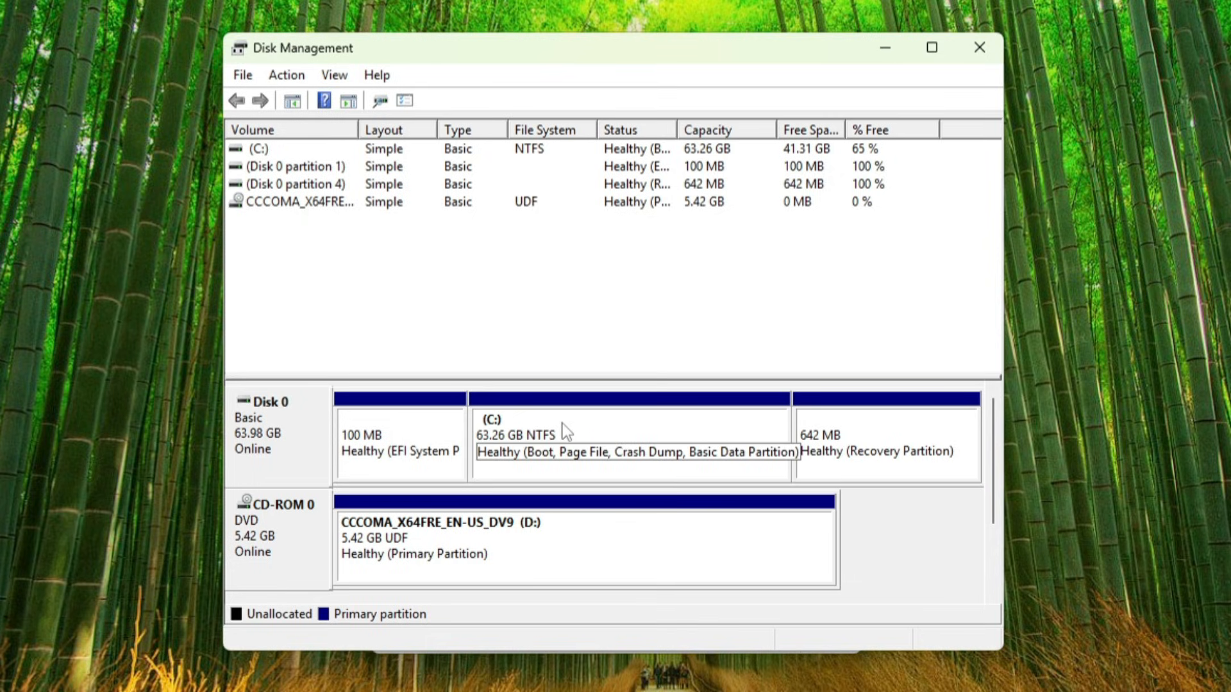
Shrink the C: volume by 21000 MB
right_click(564, 431)
click(620, 588)
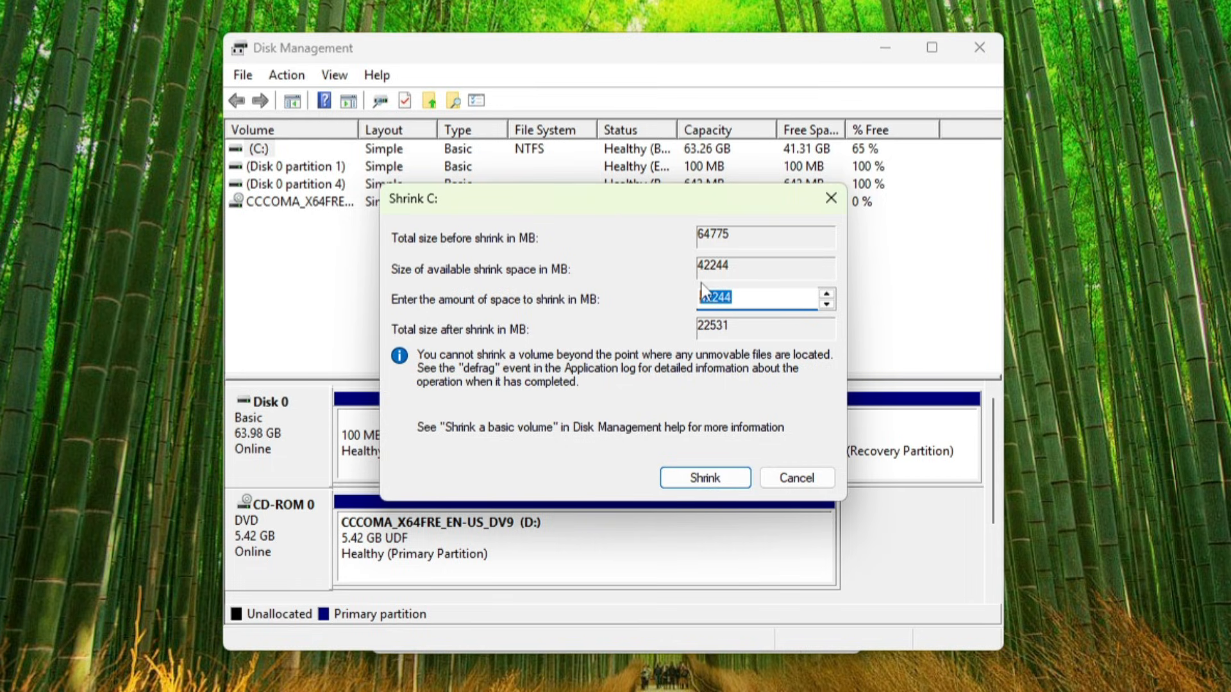
key(Down)
key(End)
key(BackSpace)
key(BackSpace)
key(BackSpace)
key(BackSpace)
key(BackSpace)
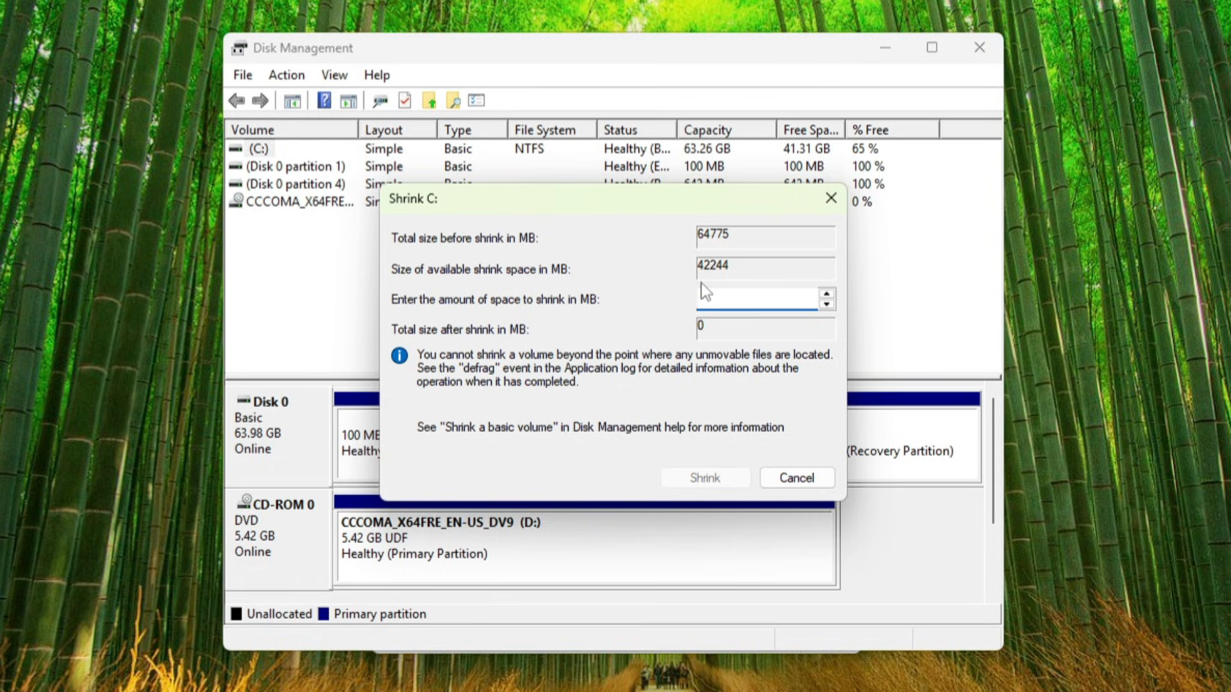
text(21000)
click(727, 480)
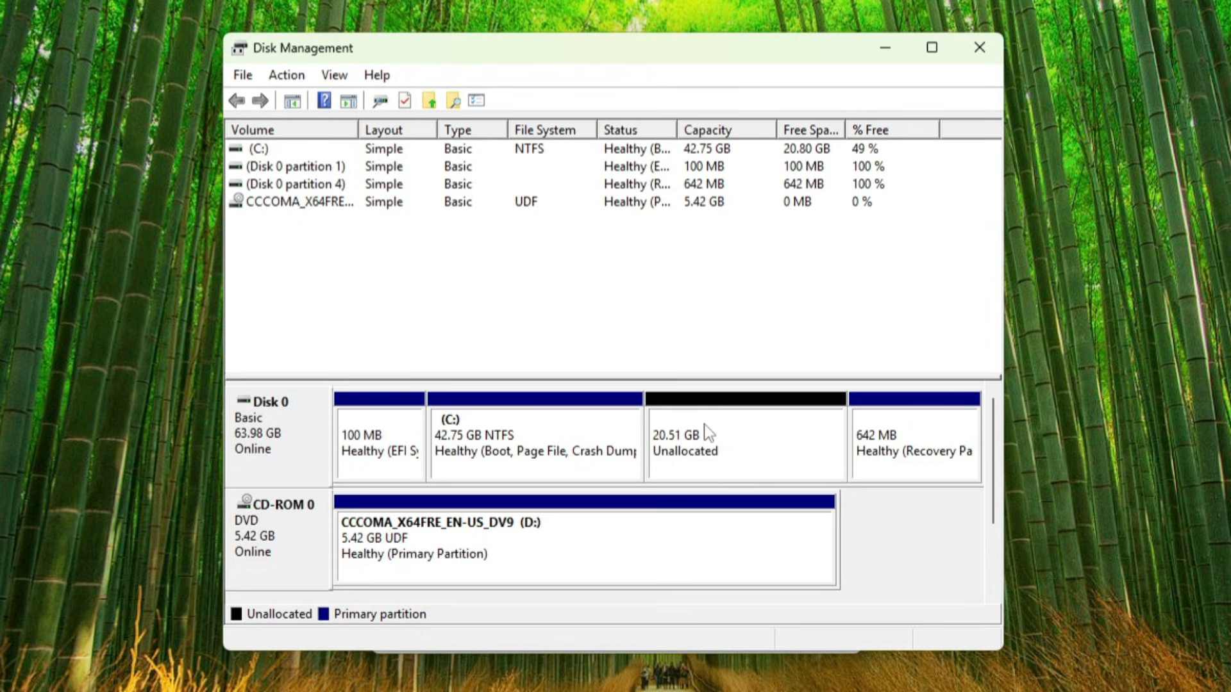
Create a new simple volume in the unallocated space with default size and letter E, formatted NTFS and labelled MIntOS
right_click(704, 423)
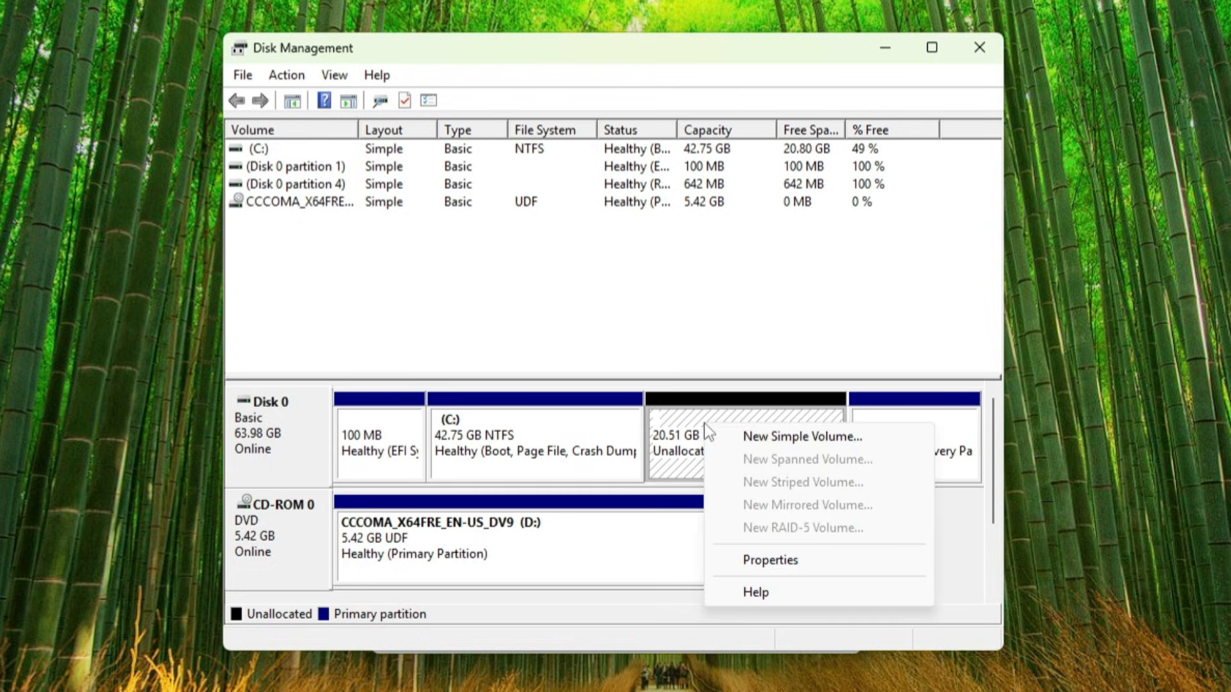
click(746, 435)
click(628, 522)
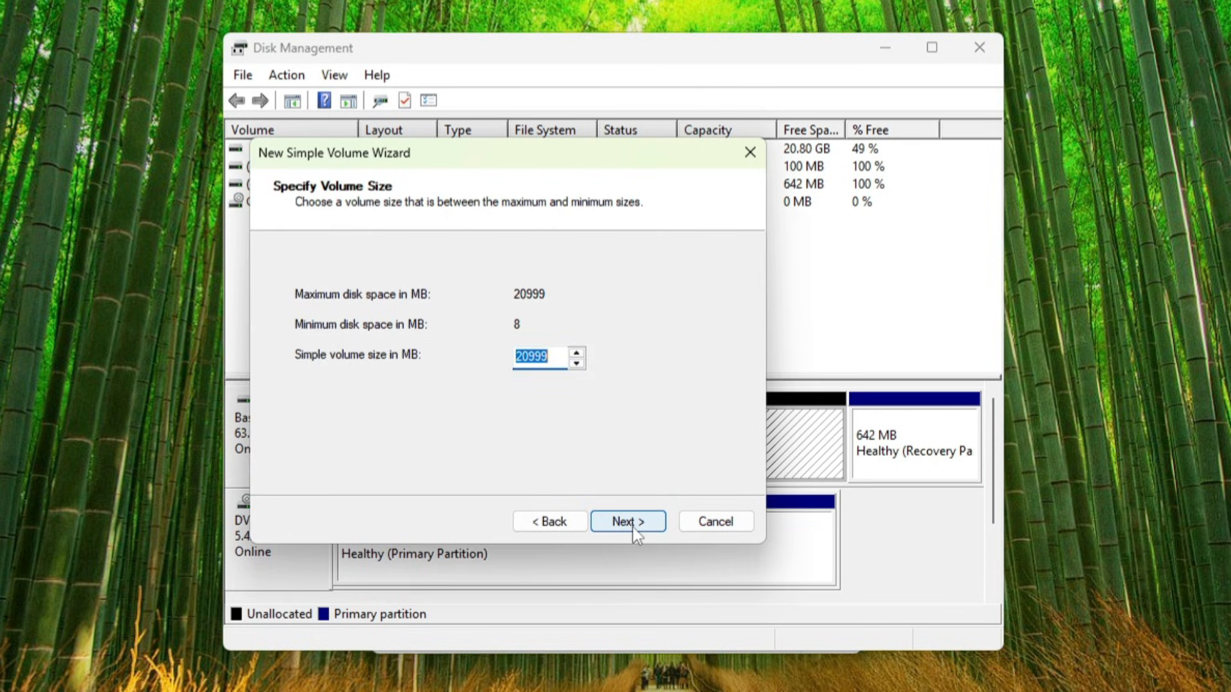
click(627, 522)
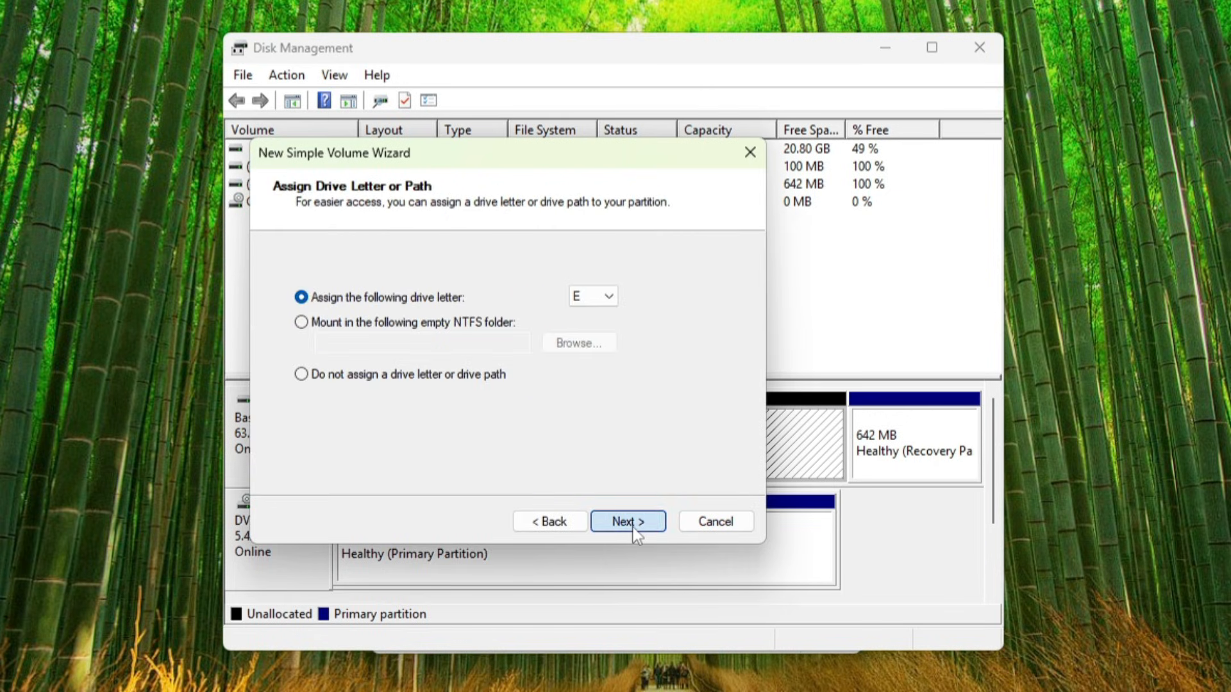
click(627, 521)
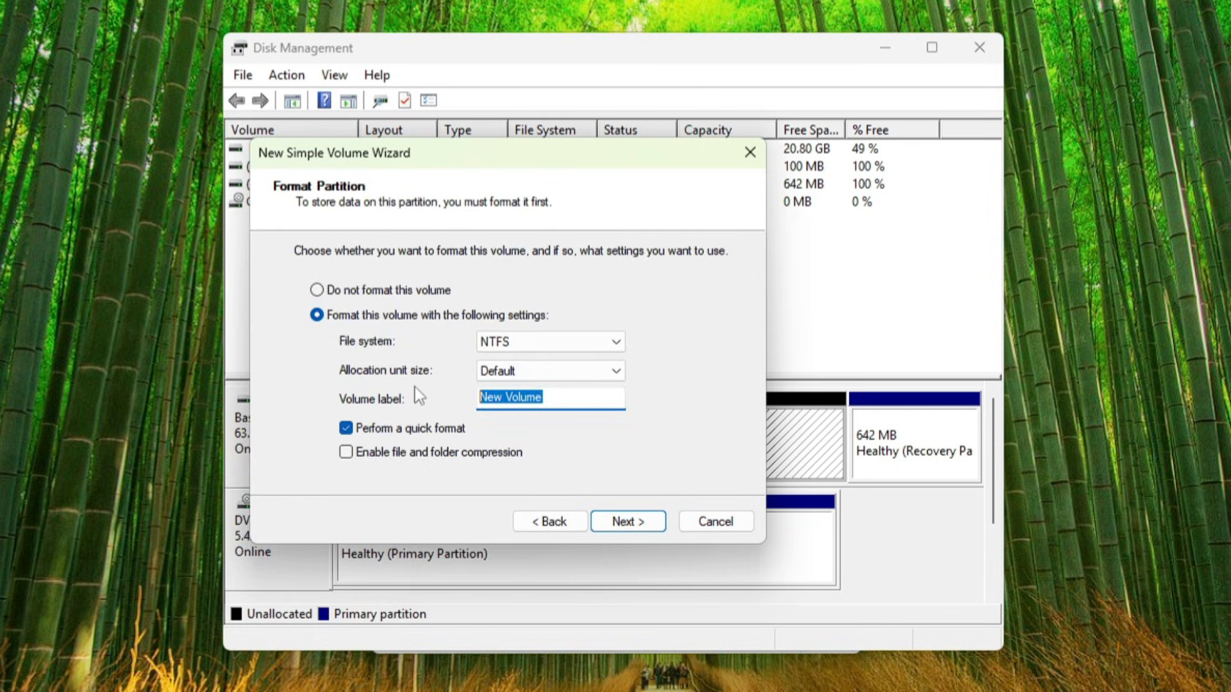
text(MIntOS)
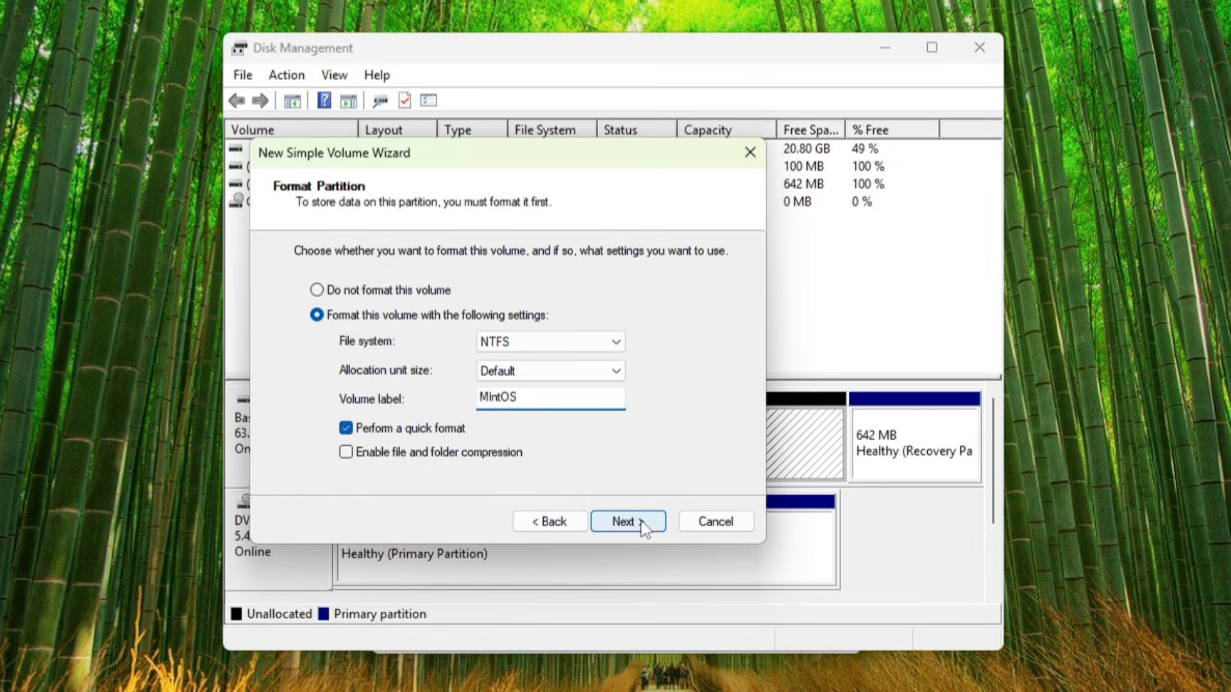
click(641, 522)
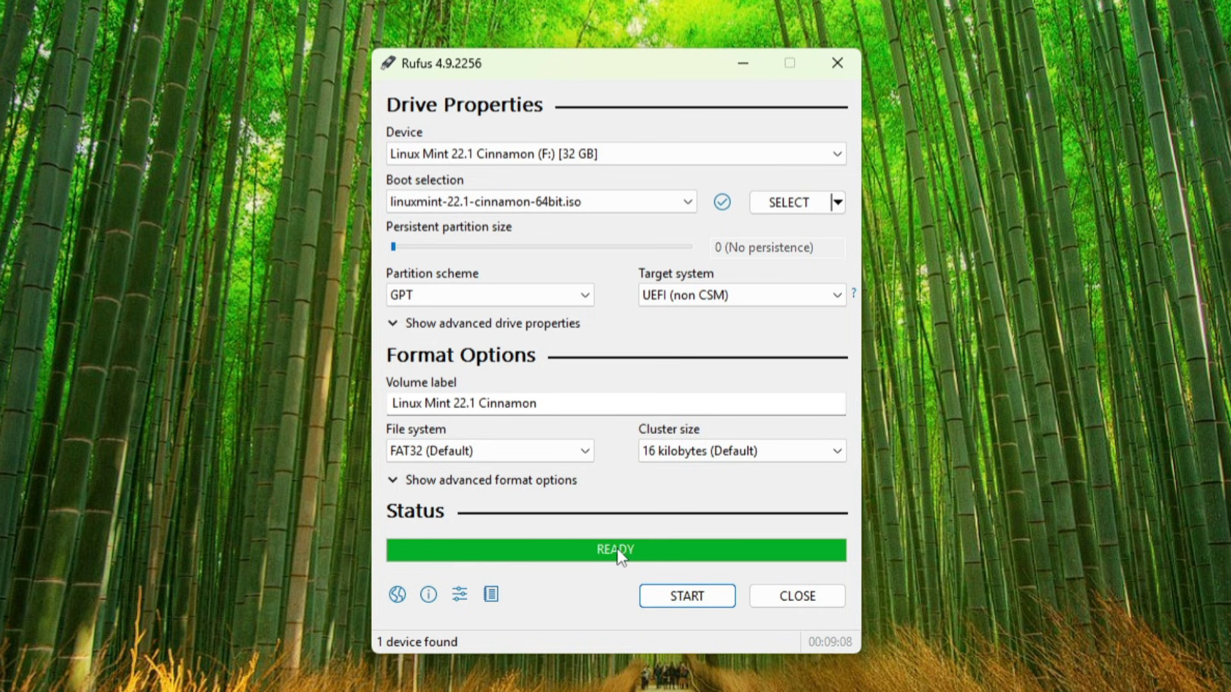
Close Rufus
click(814, 600)
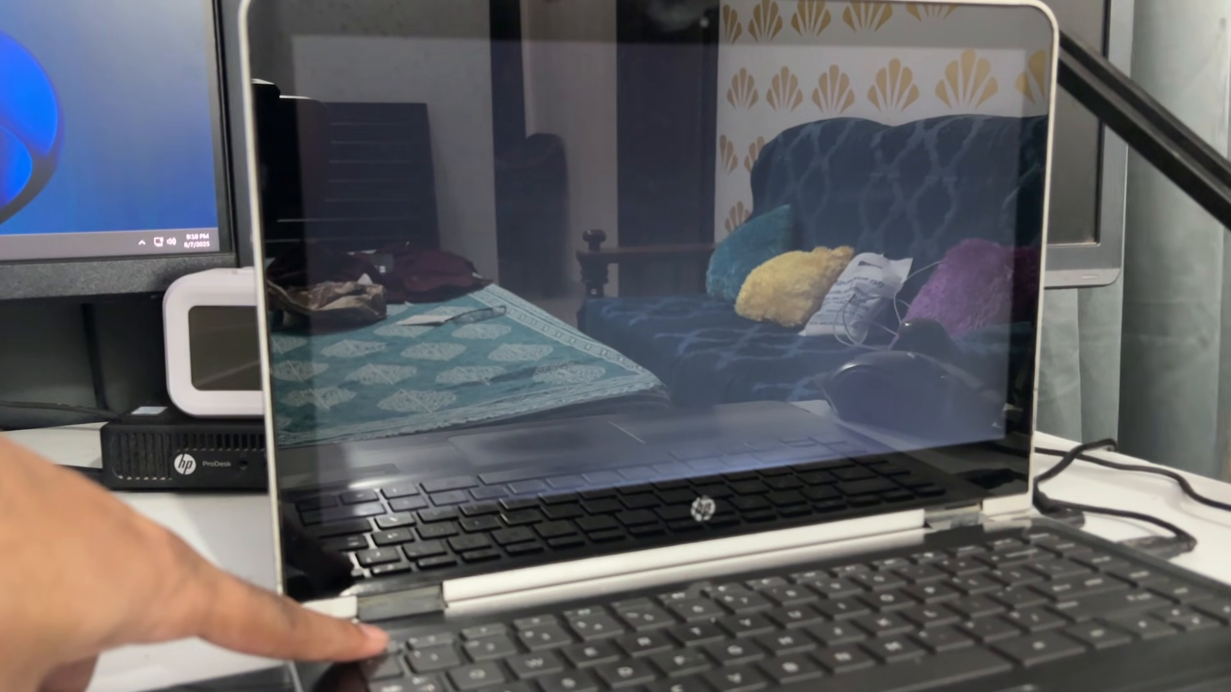
Boot the laptop from the USB drive and start Linux Mint 22.1 Cinnamon 64-bit from the GRUB menu
key(Escape)
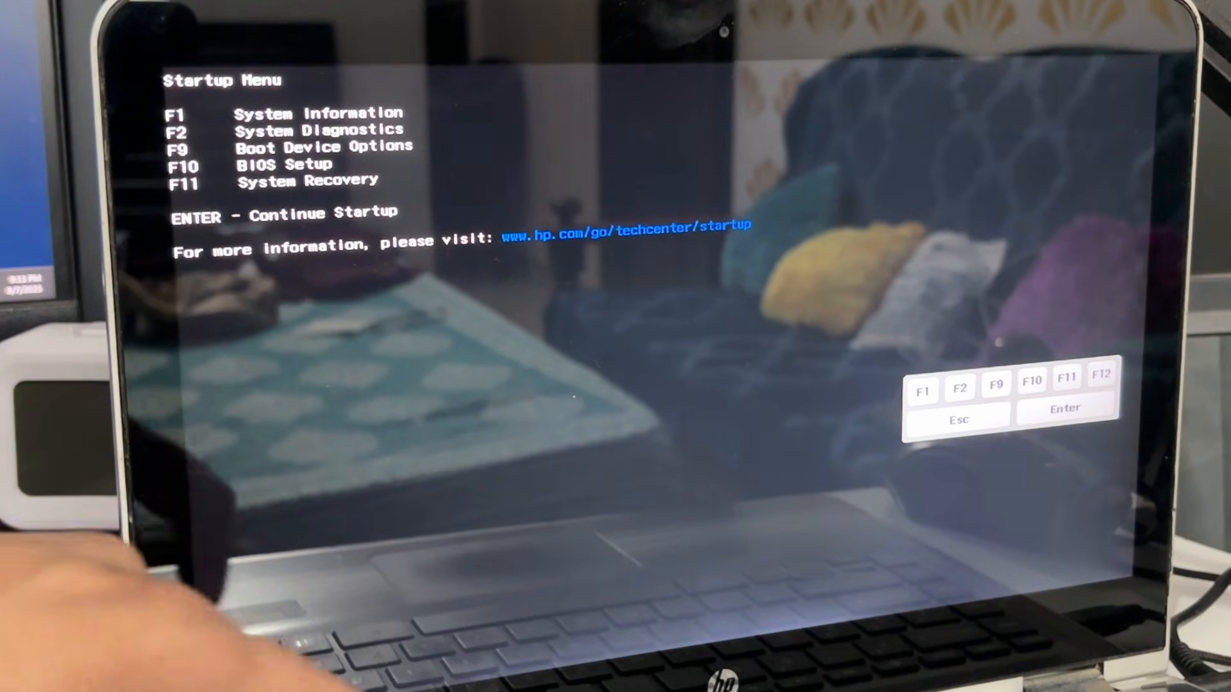
key(F10)
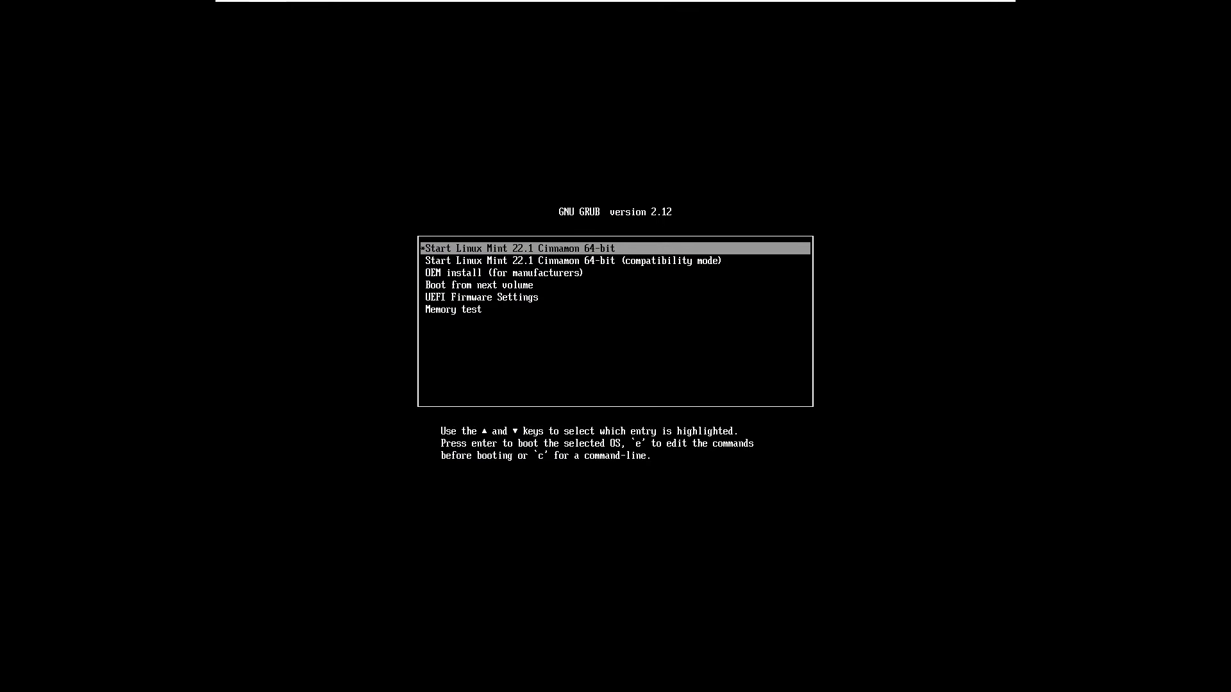
key(Down)
key(Down)
key(Up)
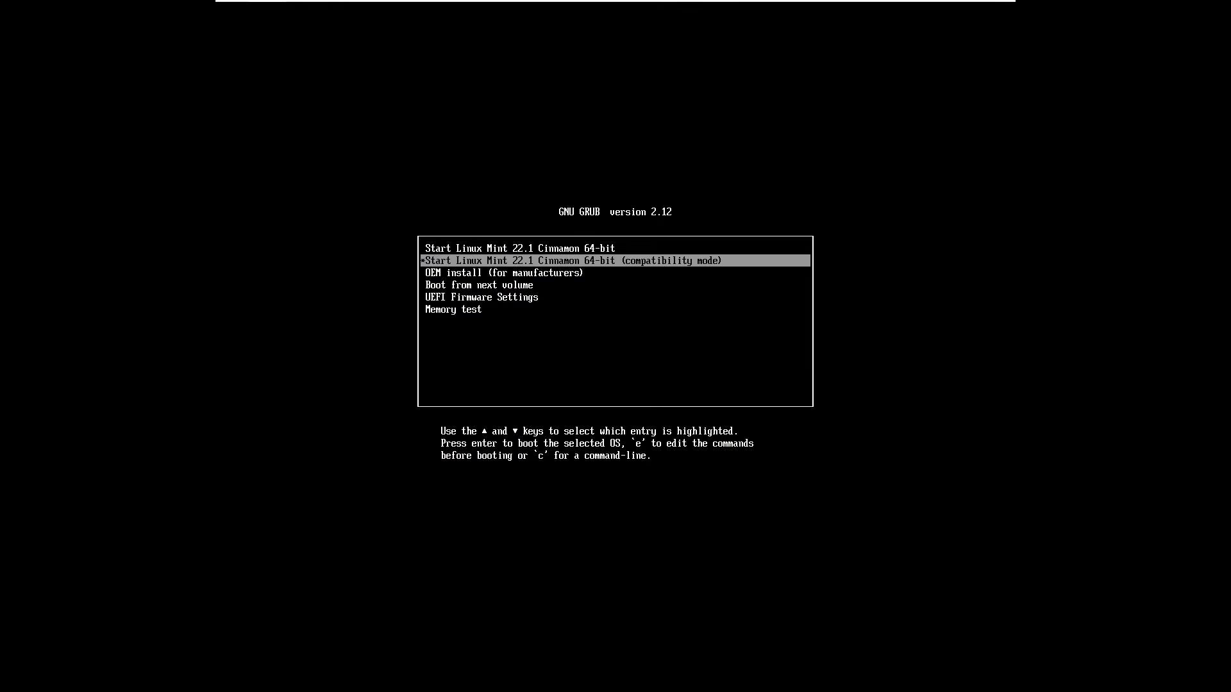
key(Up)
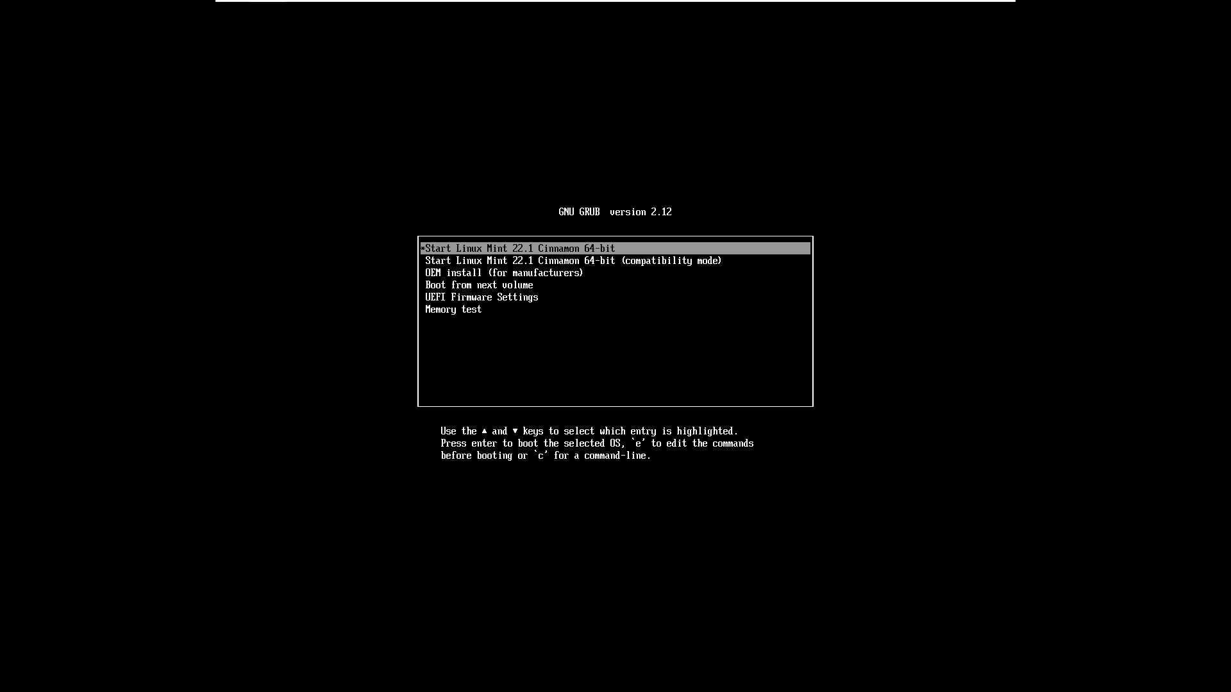
key(Return)
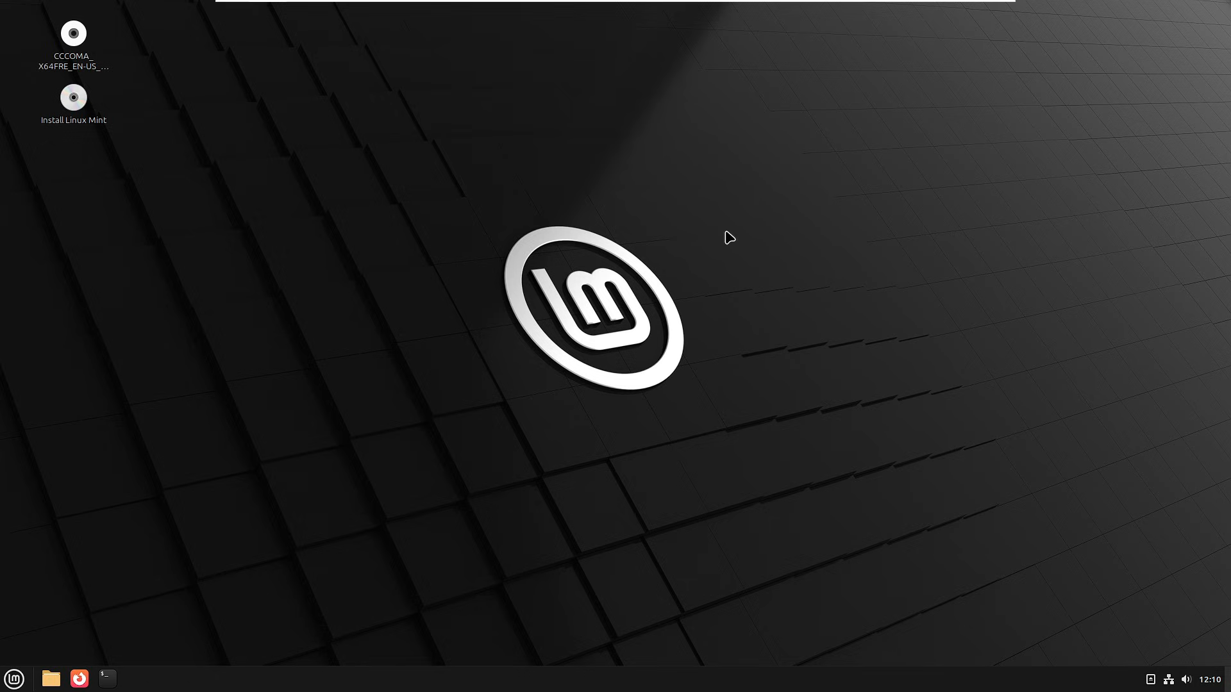
Launch the Install Linux Mint installer from the live desktop
click(46, 680)
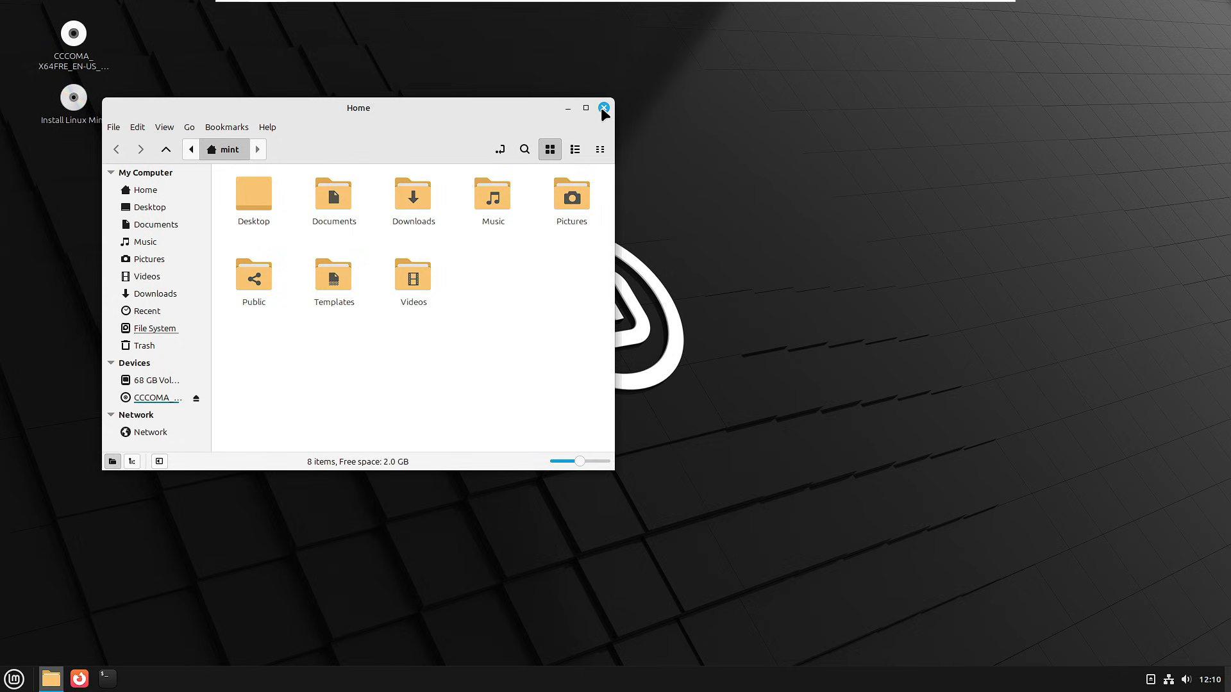
click(602, 107)
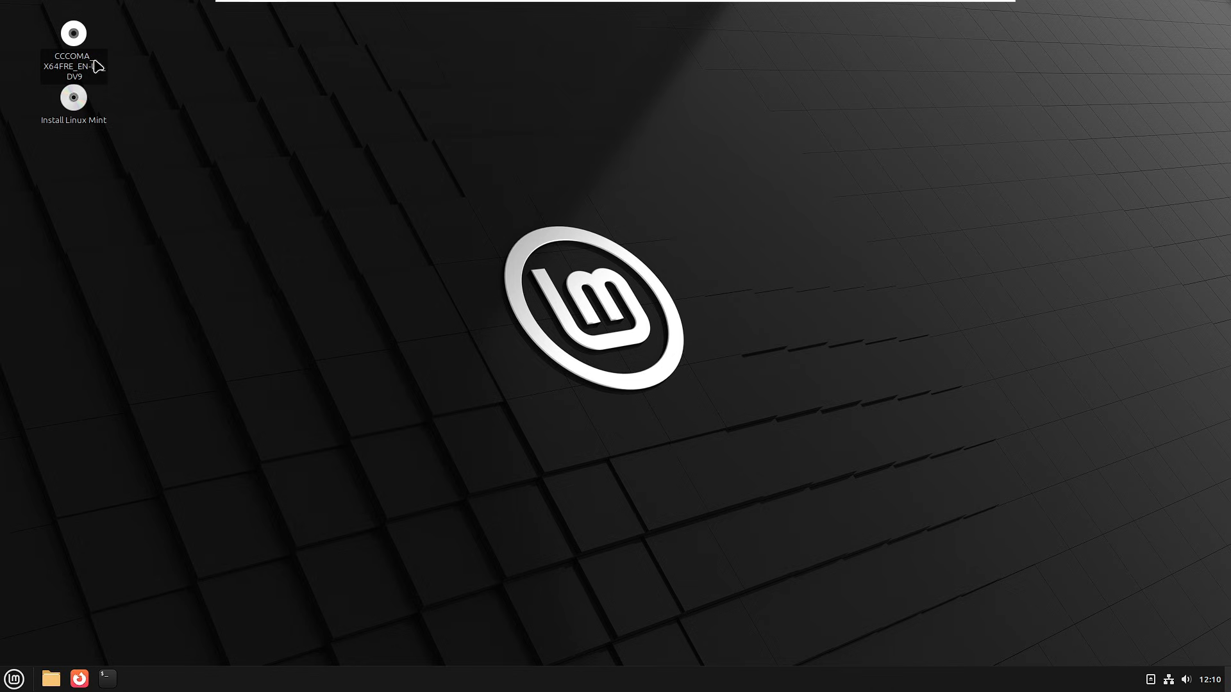
click(93, 123)
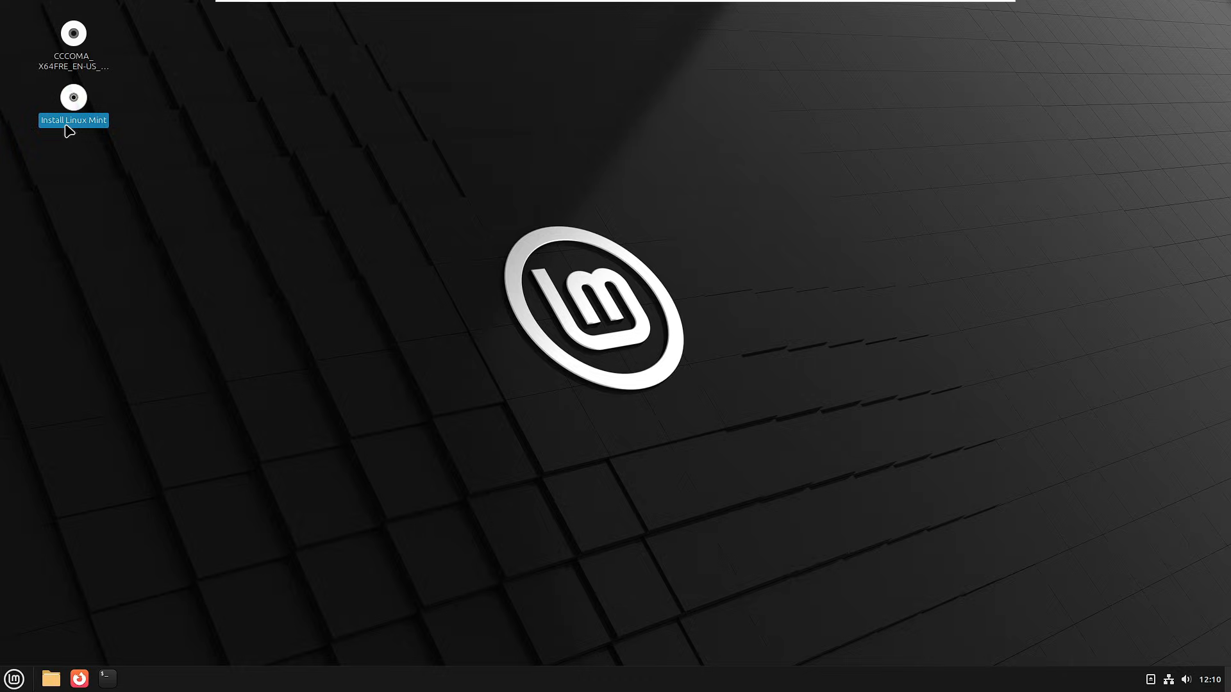
double_click(82, 116)
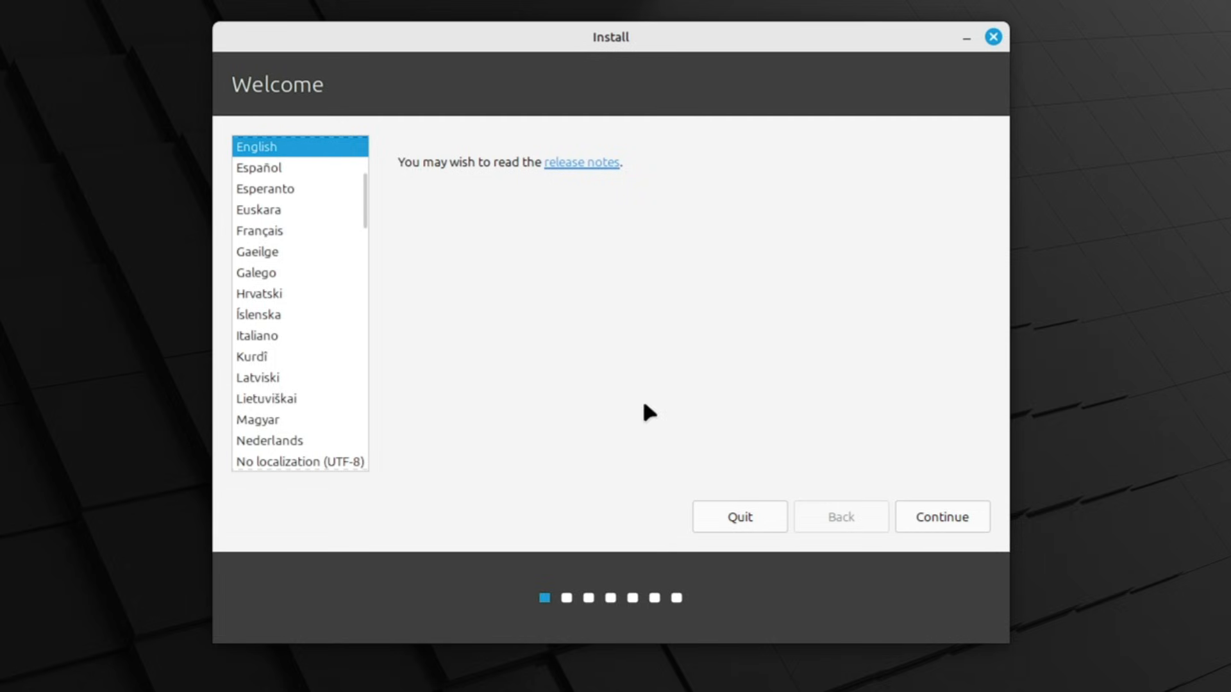
Continue with English, the English (US) keyboard layout and multimedia codecs installed
click(940, 520)
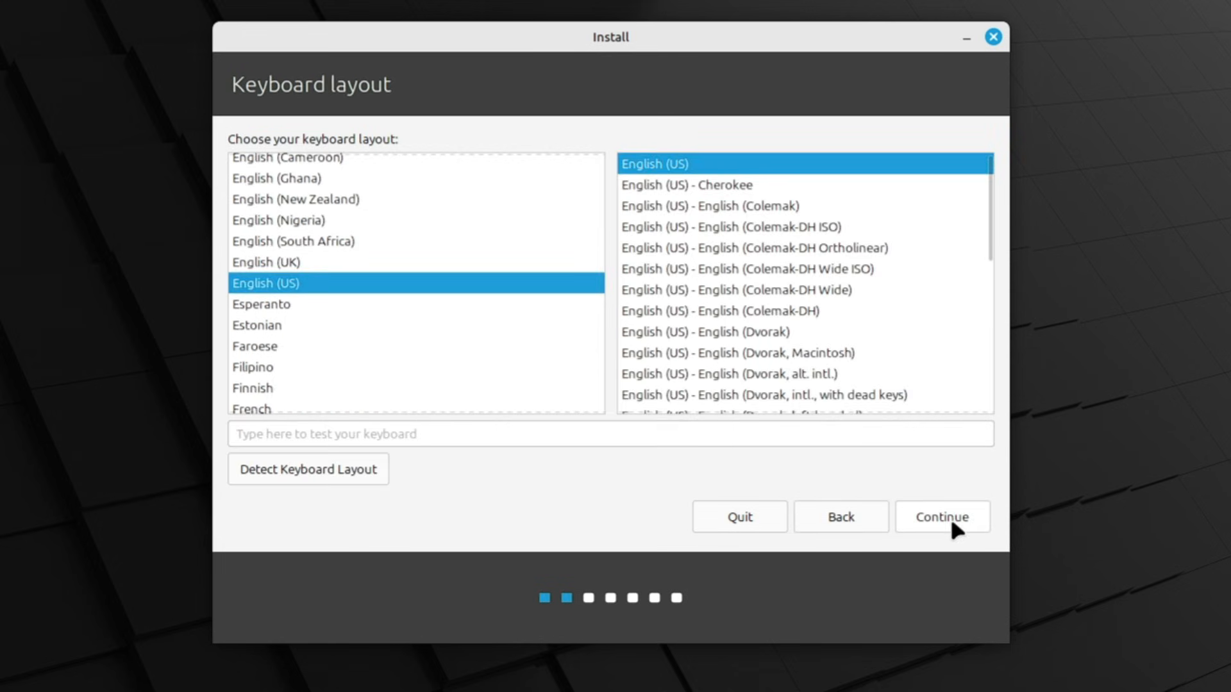
click(931, 520)
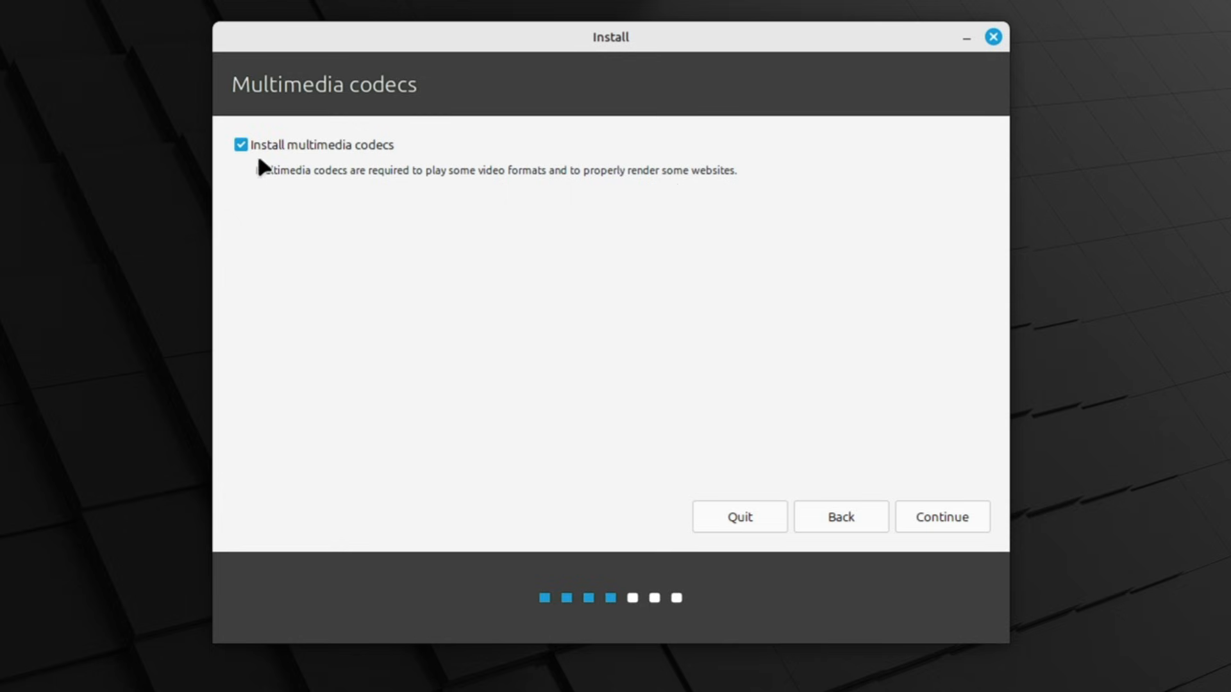
click(941, 516)
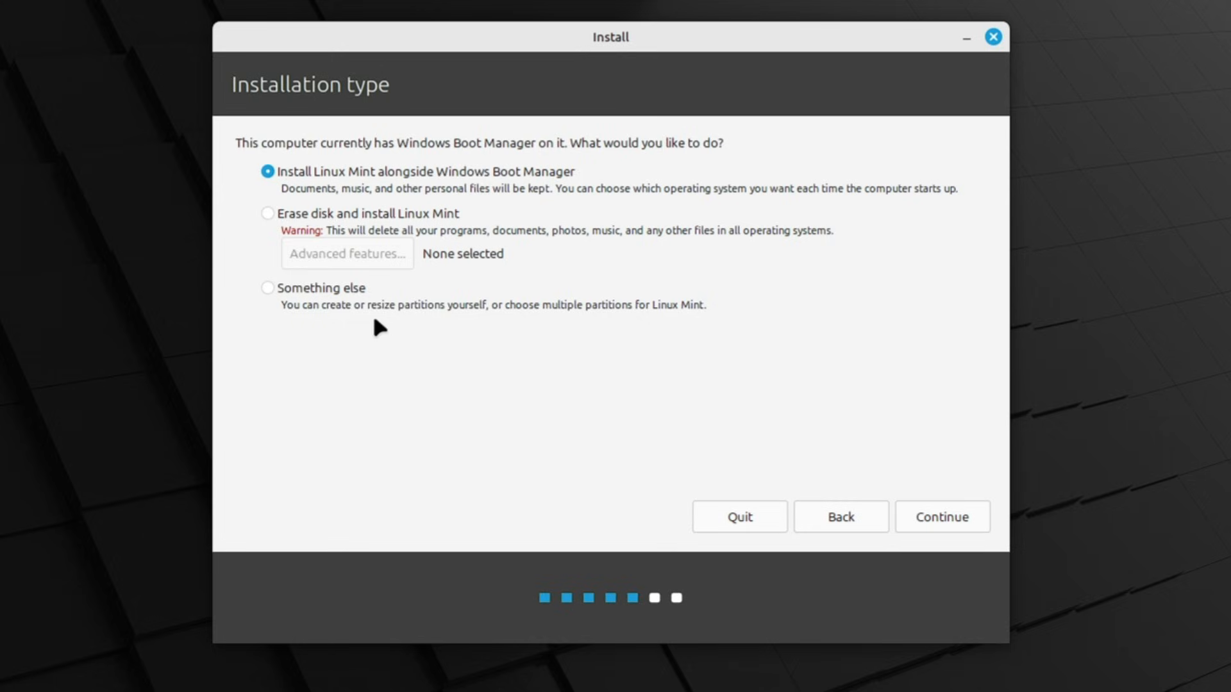
Choose Erase disk and install Linux Mint as the installation type and confirm Install Now
click(352, 300)
click(348, 173)
click(267, 217)
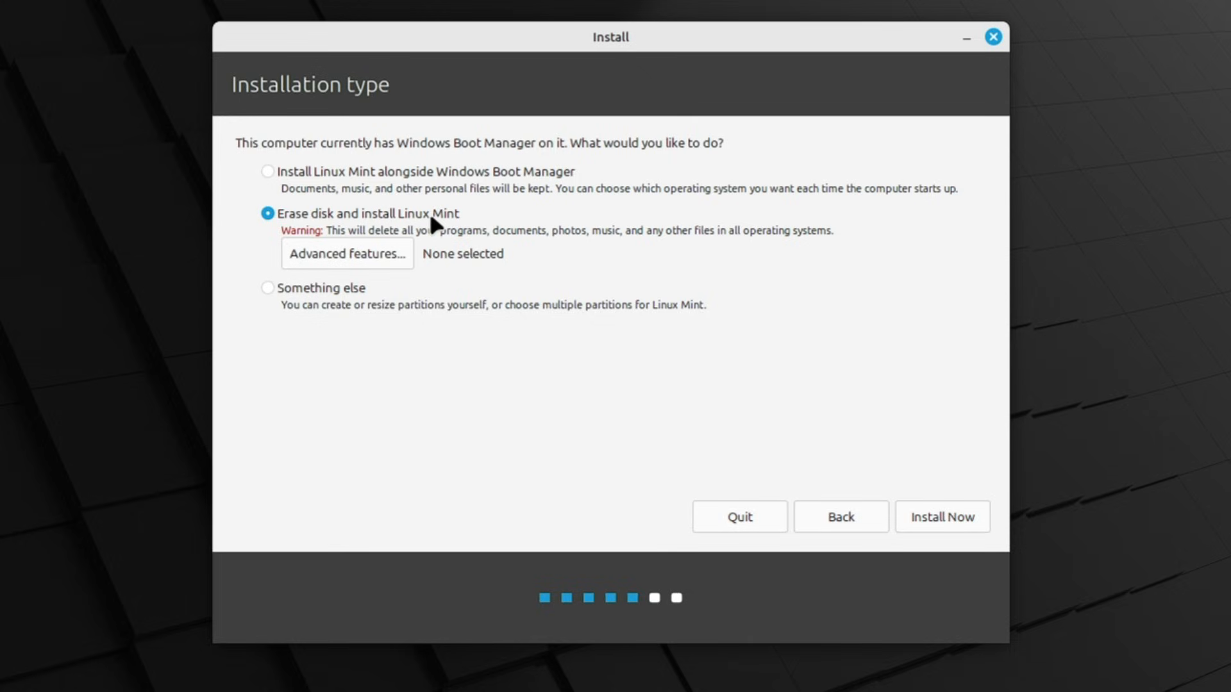
click(923, 518)
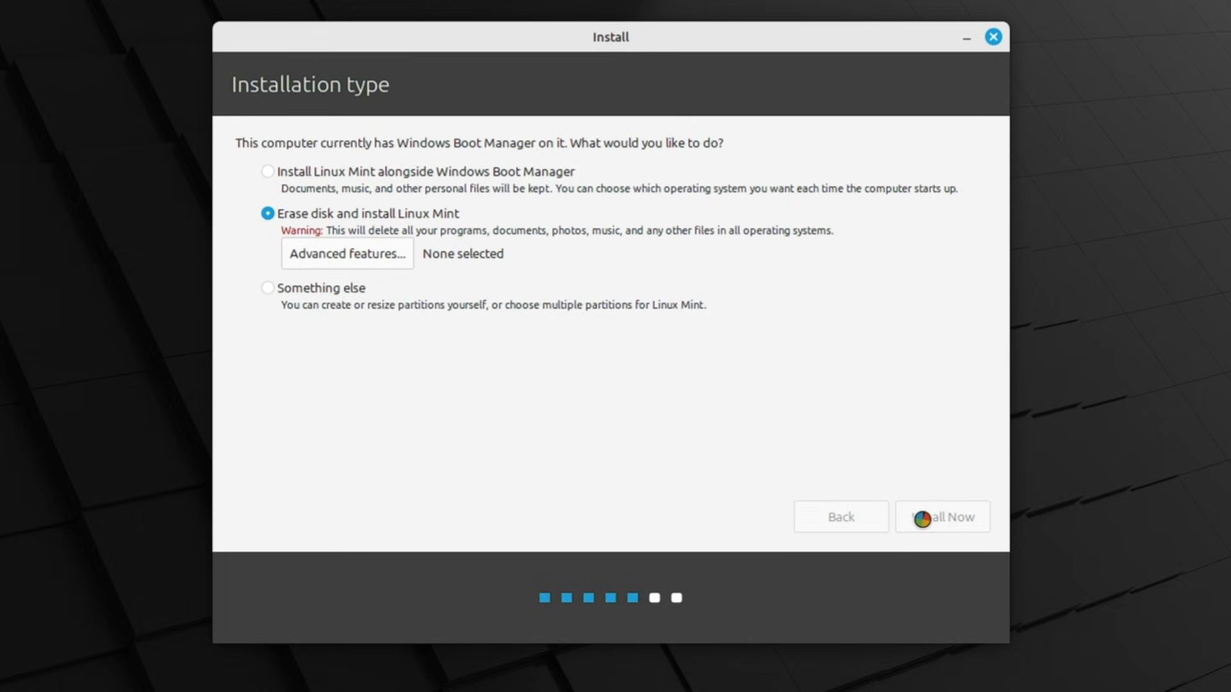
click(906, 476)
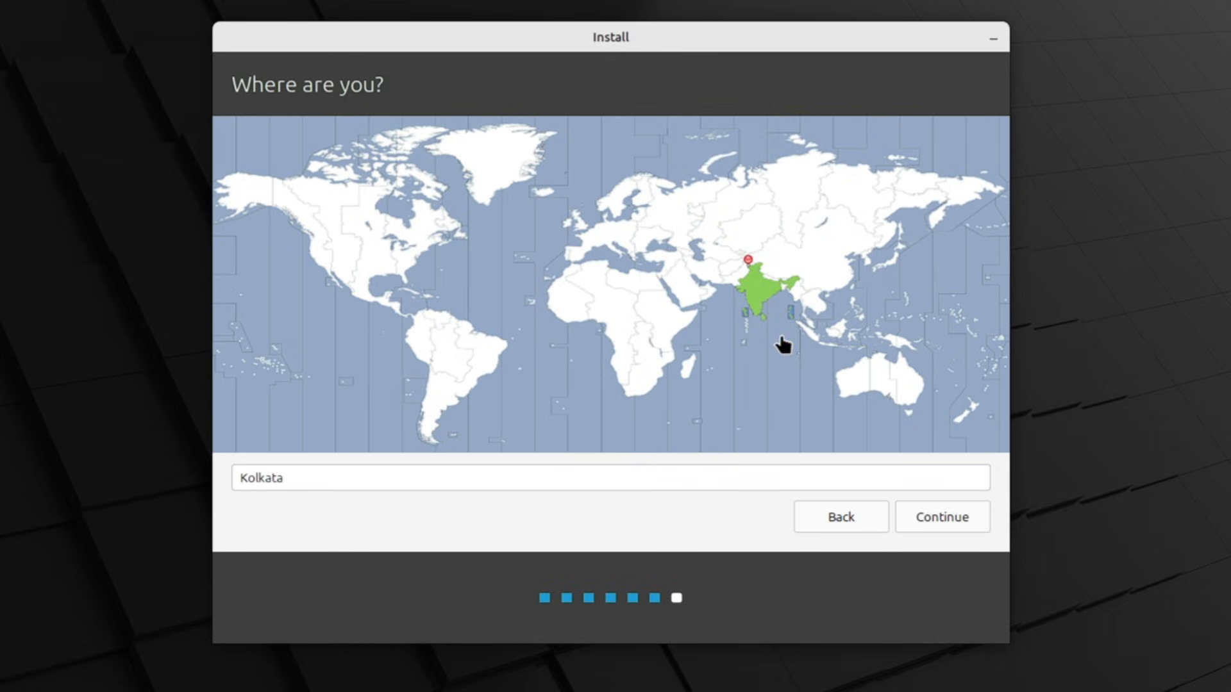
Accept Kolkata as the time zone and enter the user's full name, letting the computer name and username fill in
click(945, 520)
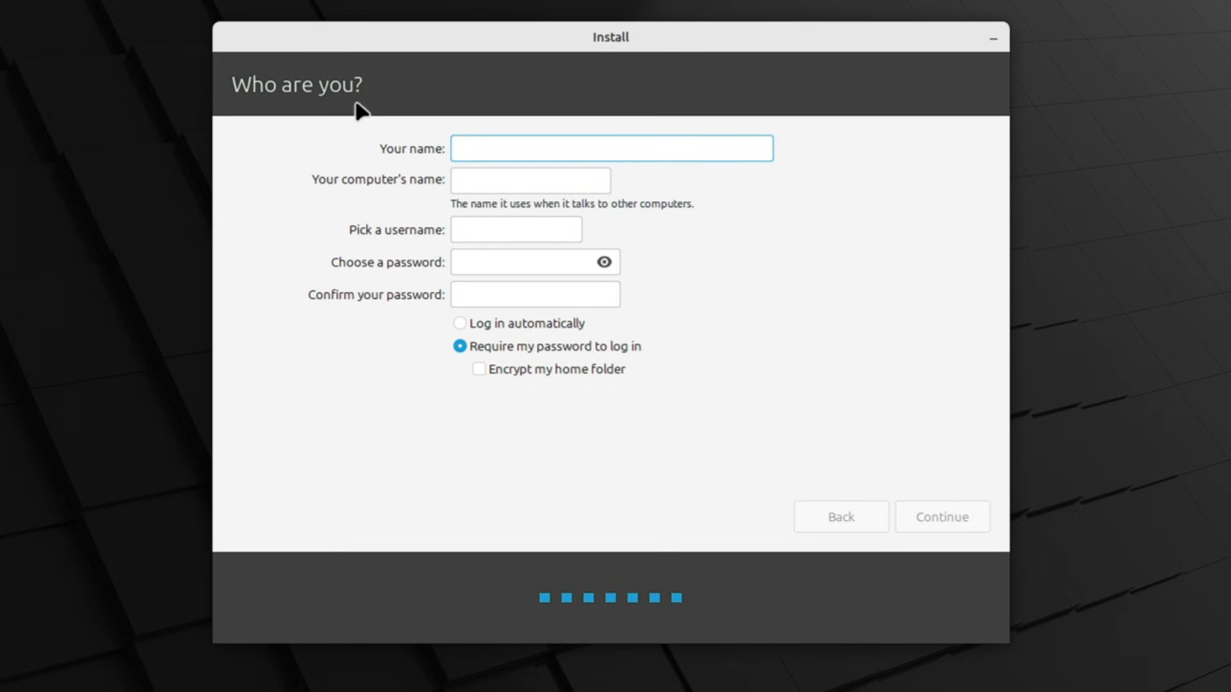
text(Shahbaz)
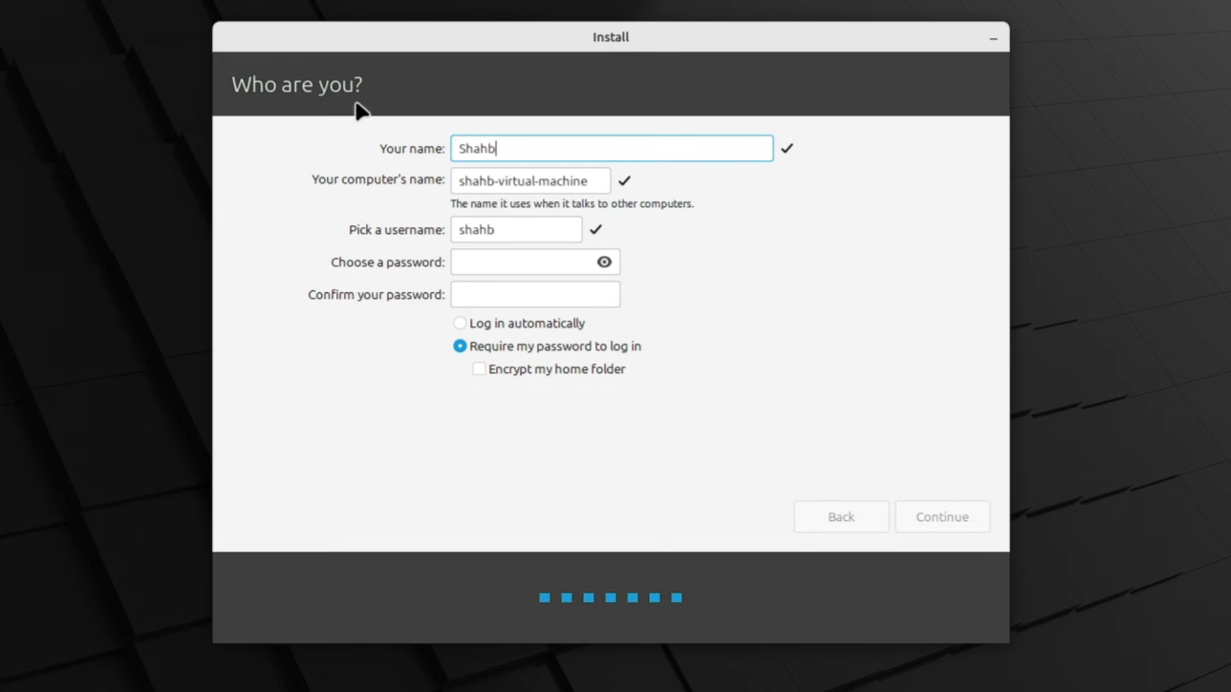
Enter the account password and repeat it in the confirmation field
click(480, 260)
text(1)
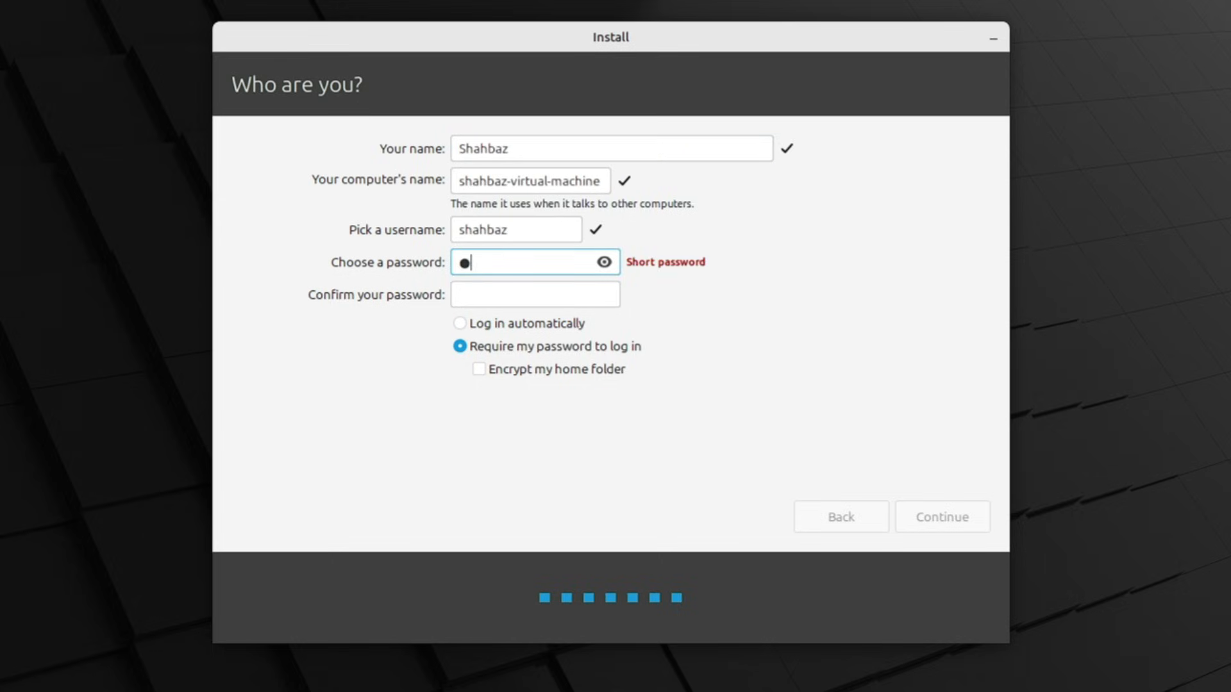
text(234567890)
key(Tab)
text(1234567890)
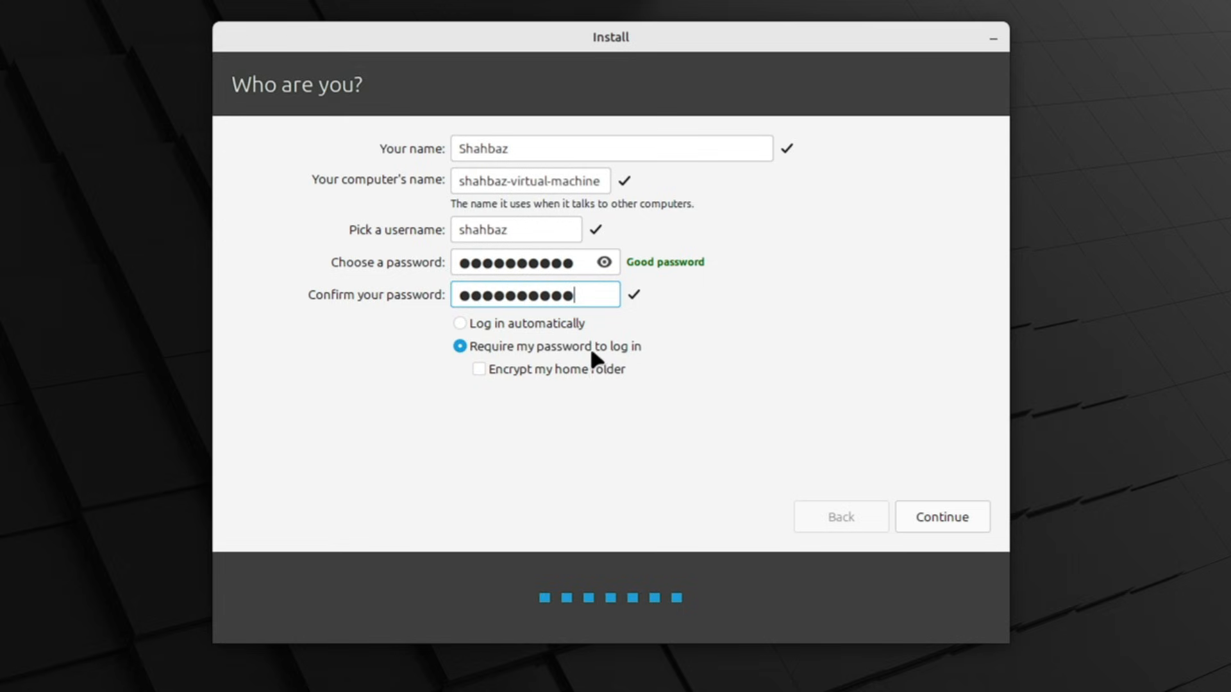
Choose Log in automatically and continue to start the installation
click(519, 324)
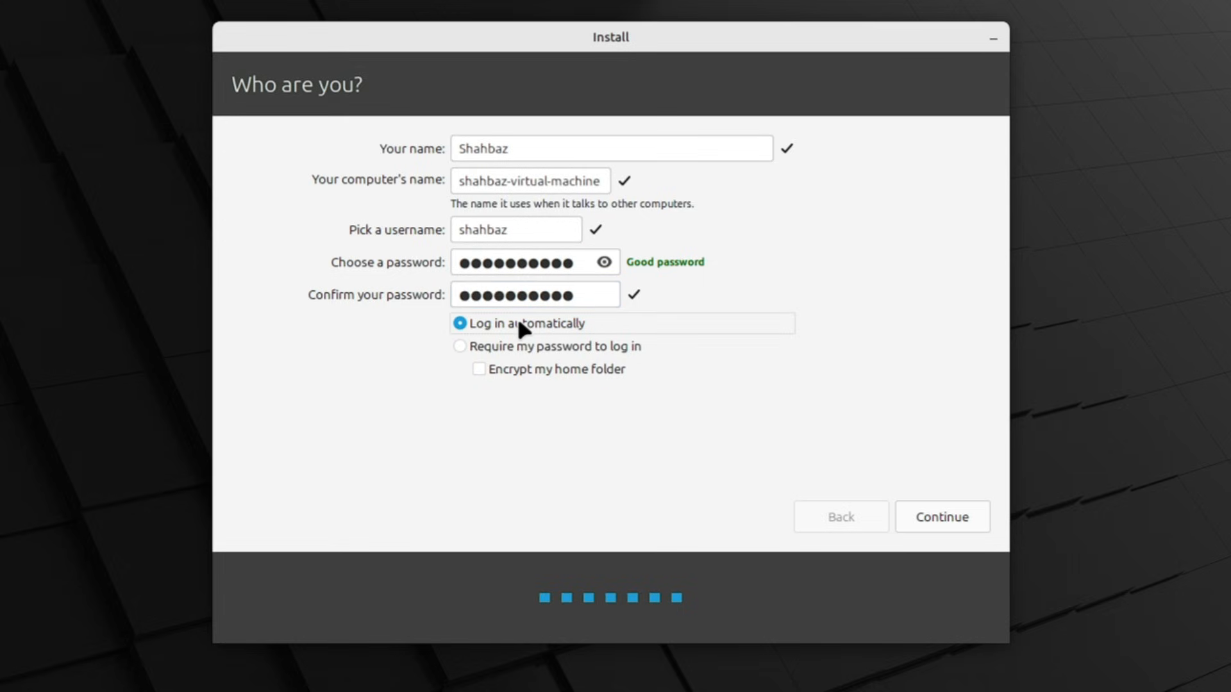
click(935, 516)
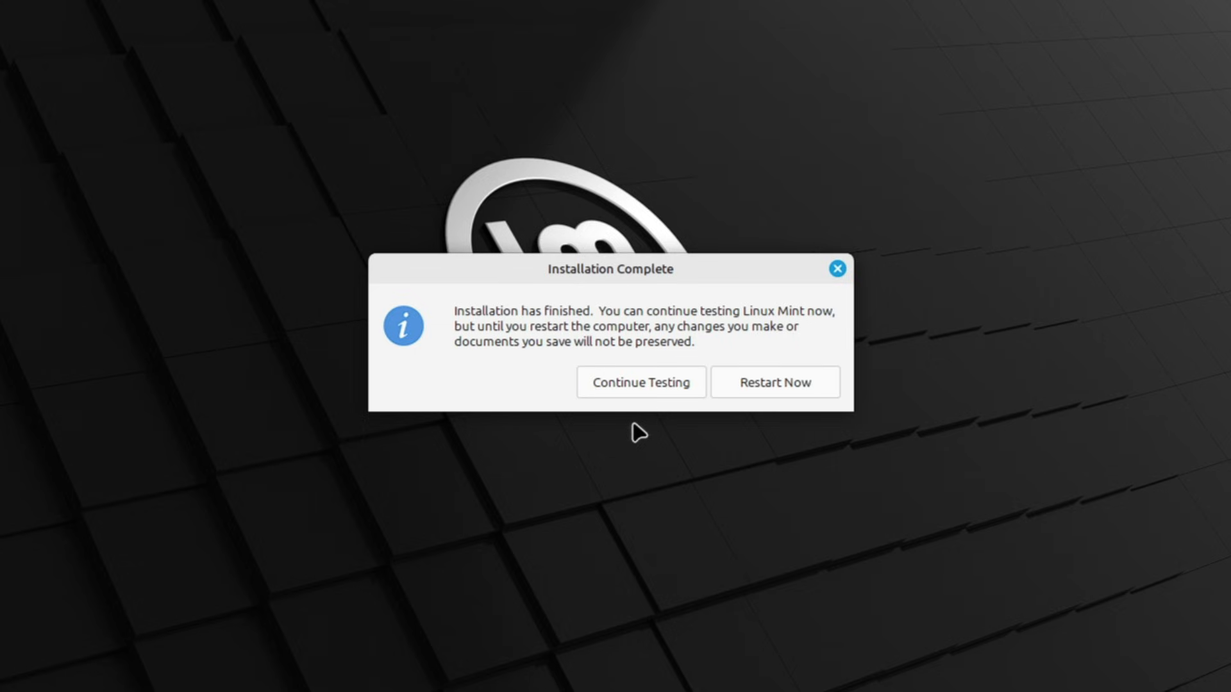
Restart the computer after installation and confirm once the installation medium is removed
click(801, 390)
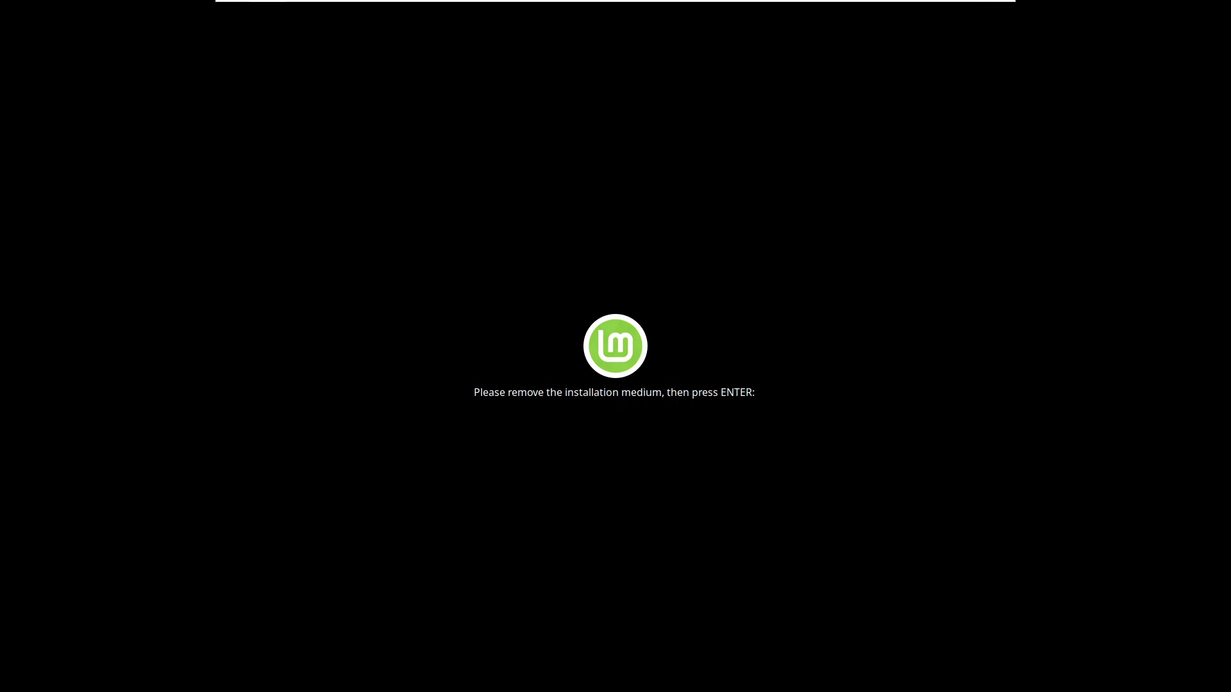
key(Return)
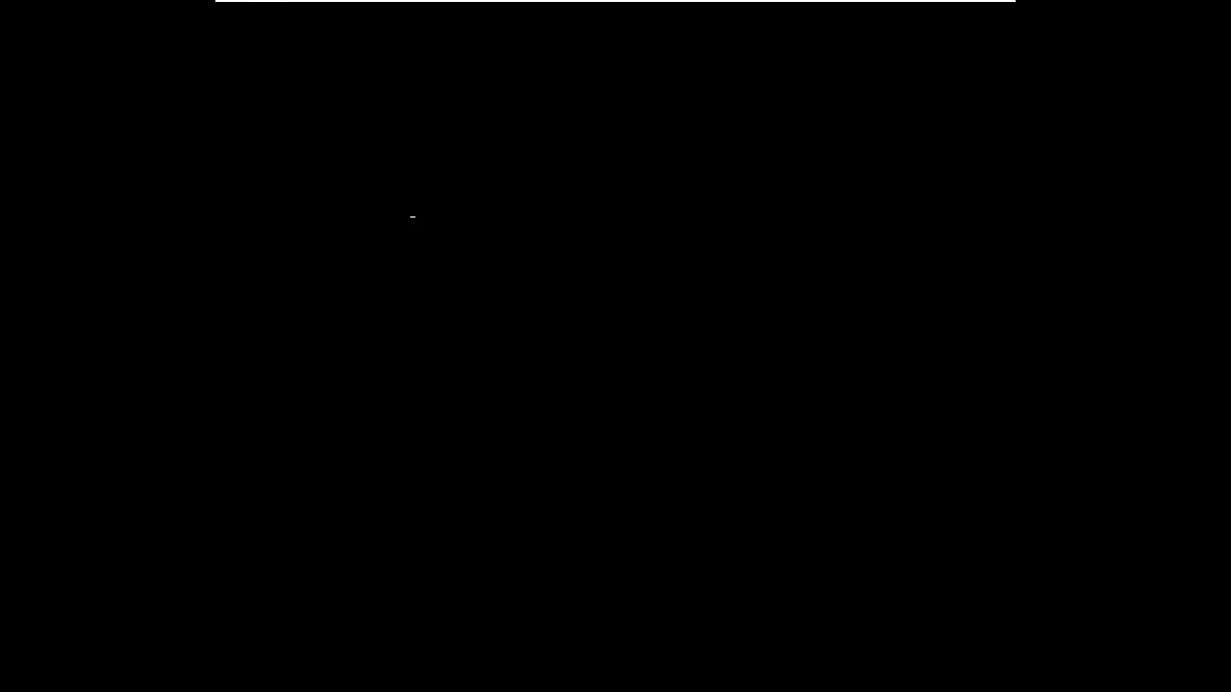